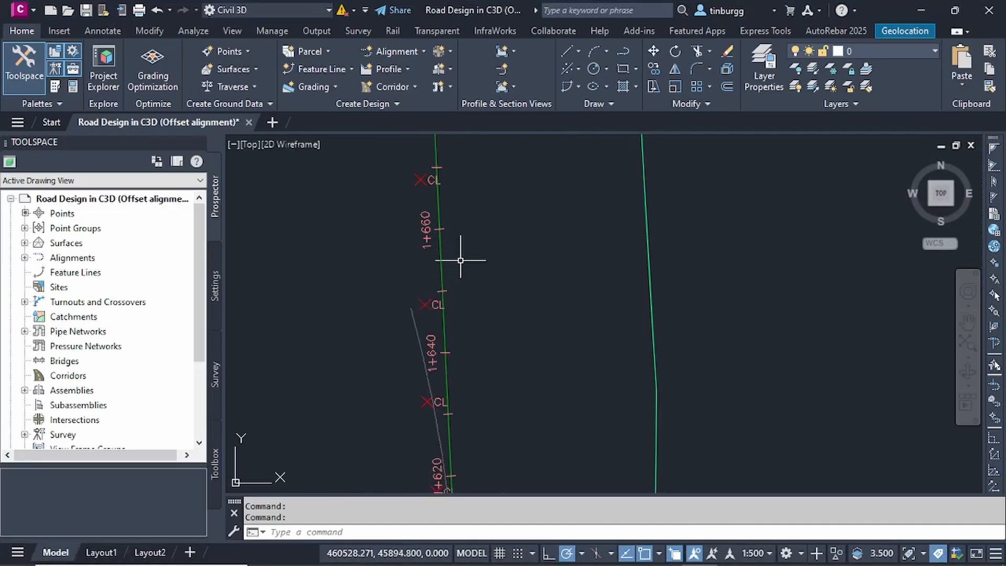
pyautogui.scroll(-4, 466, 267)
pyautogui.scroll(5, 490, 257)
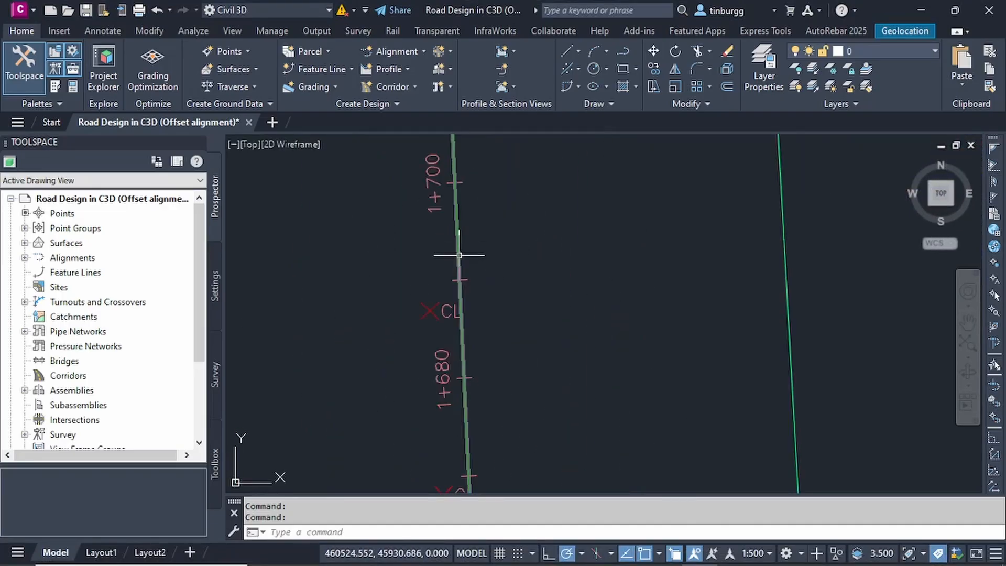
pyautogui.scroll(-5, 524, 246)
pyautogui.scroll(3, 513, 235)
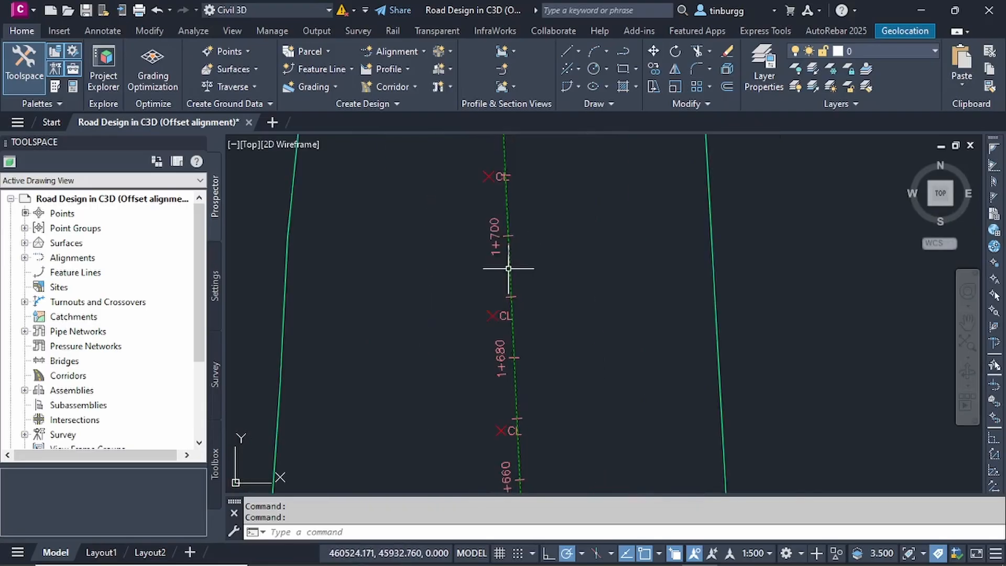
pyautogui.click(508, 268)
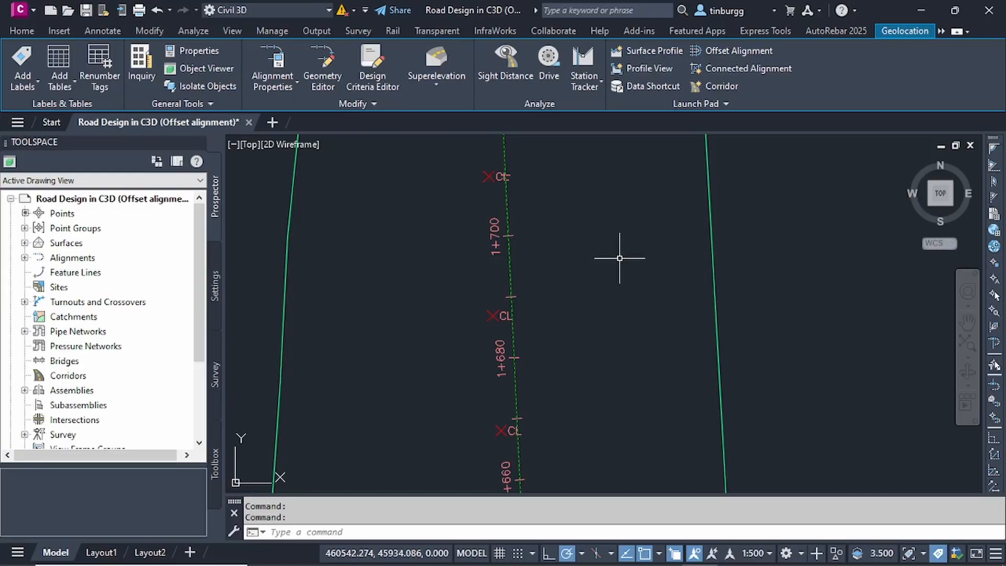
pyautogui.click(737, 51)
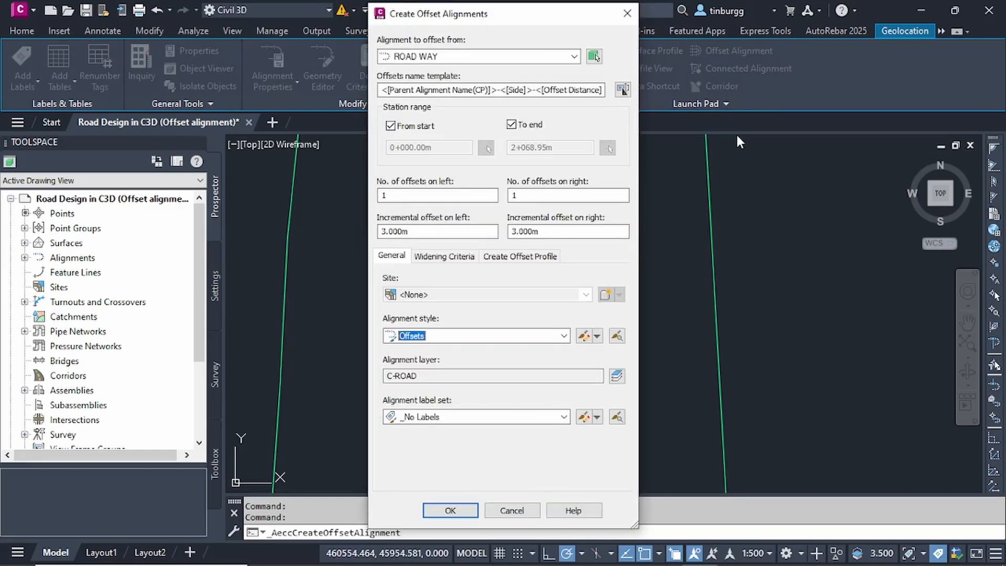
pyautogui.click(630, 11)
pyautogui.press('Escape')
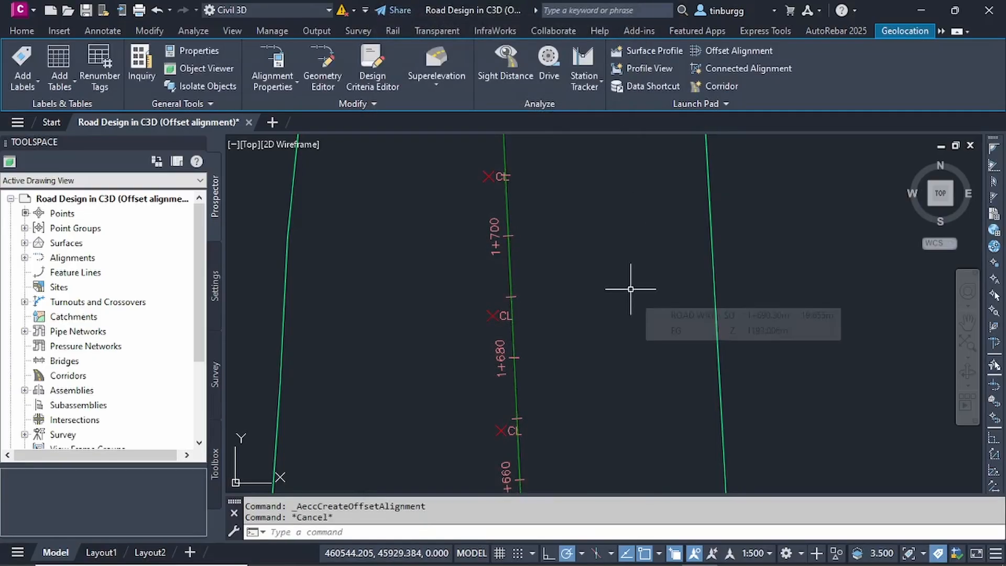
# Start creating offset alignments, choosing ROAD WAY from the alignment list as the parent alignment
pyautogui.scroll(-2, 631, 285)
pyautogui.scroll(-5, 634, 280)
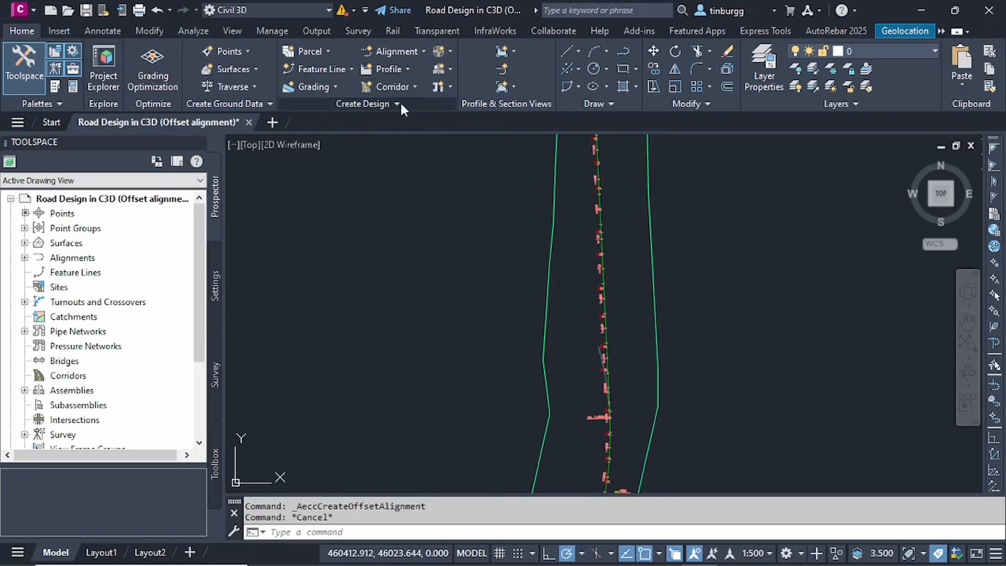
pyautogui.click(423, 51)
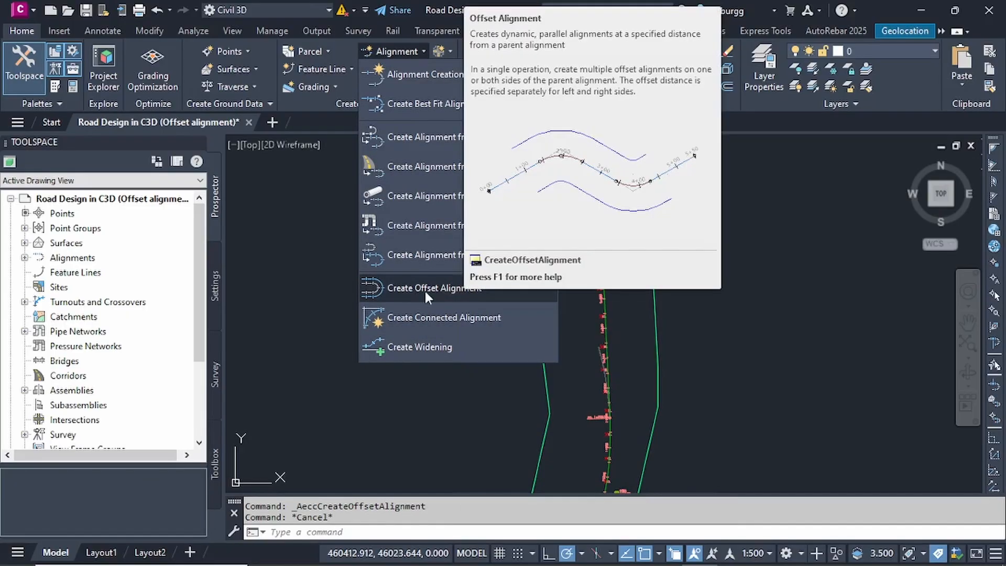
pyautogui.click(430, 289)
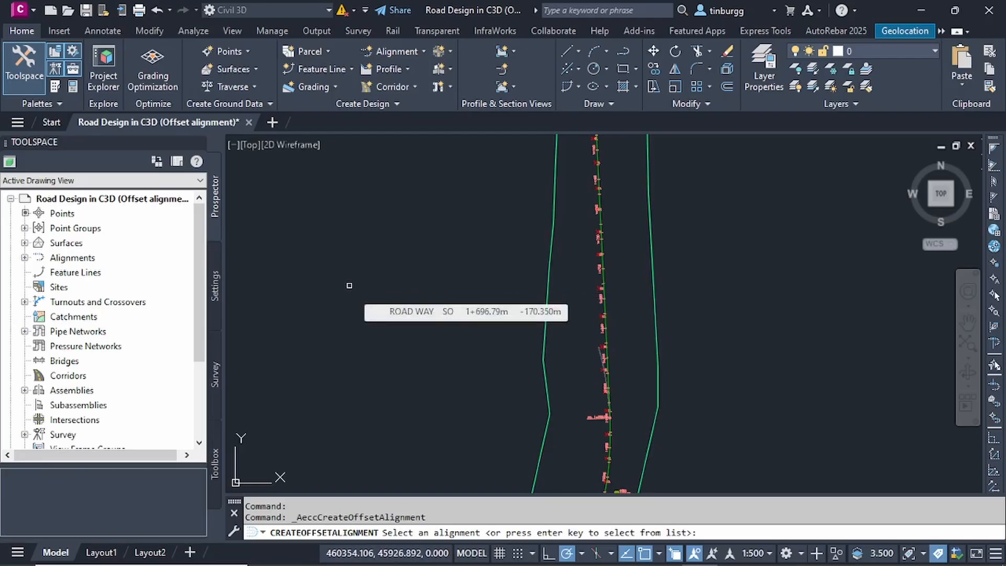
pyautogui.press('Return')
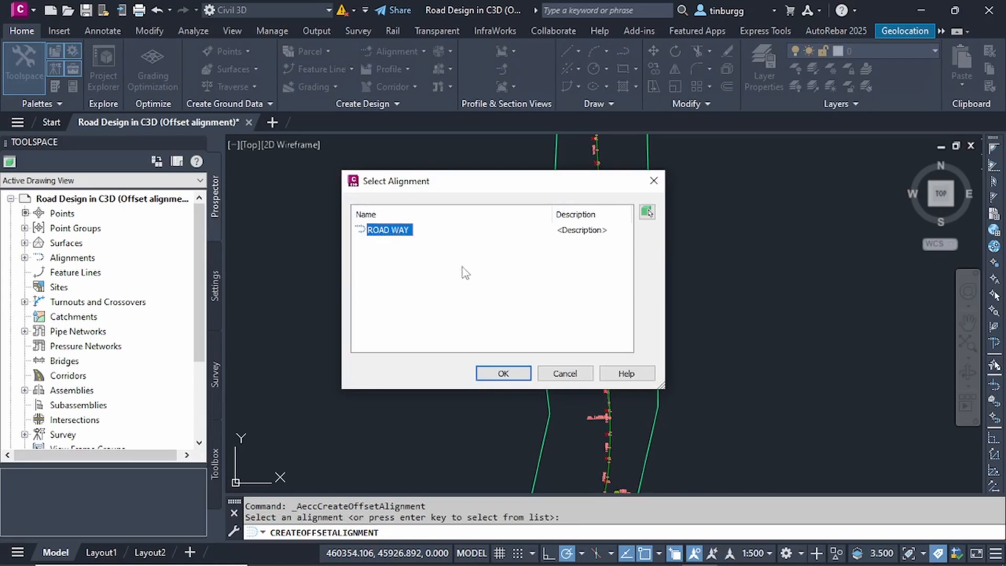
pyautogui.click(503, 373)
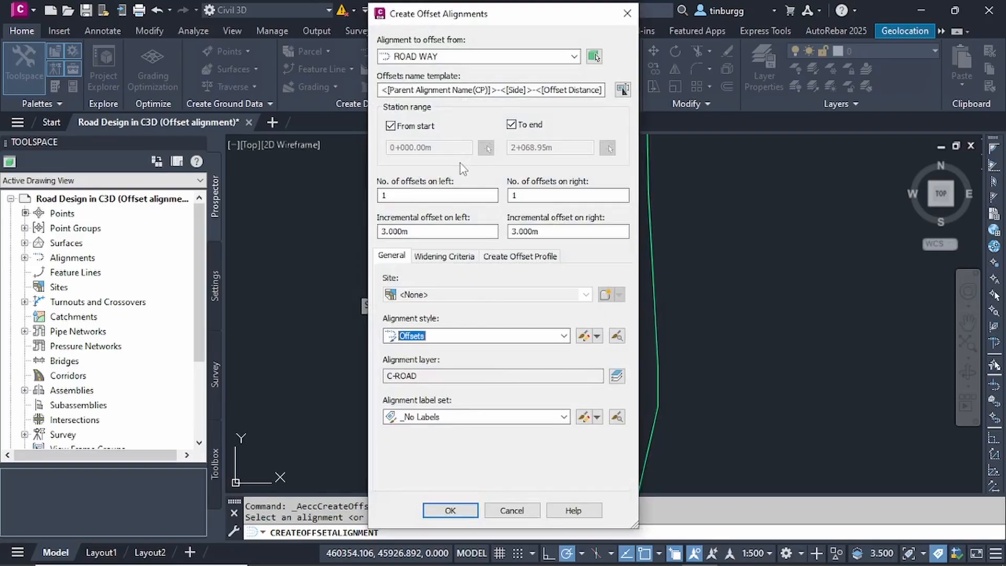
# Keep one offset on each side and set the incremental offset to 3.8 m on both the left and right
pyautogui.moveTo(482, 91); pyautogui.dragTo(405, 79)
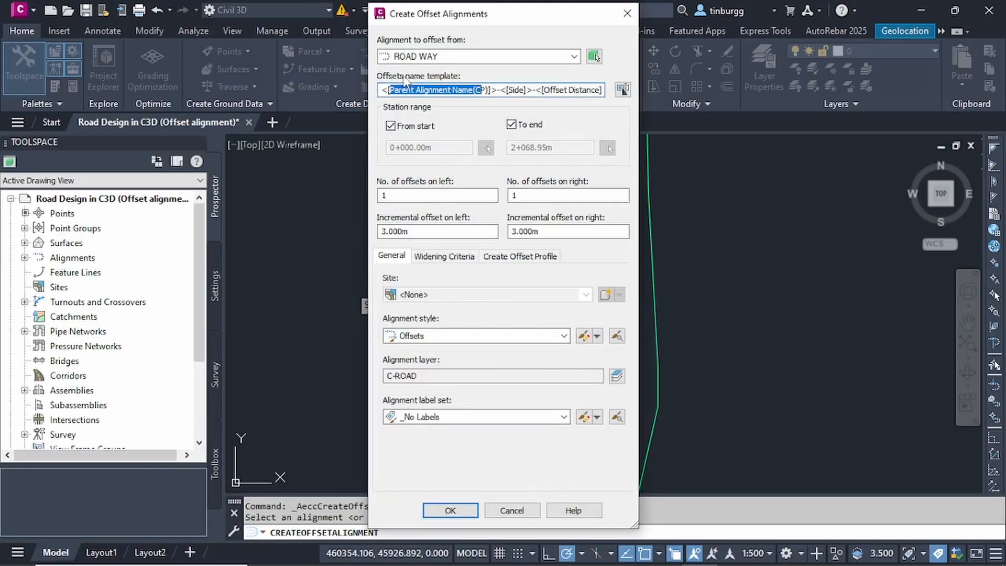
pyautogui.click(398, 92)
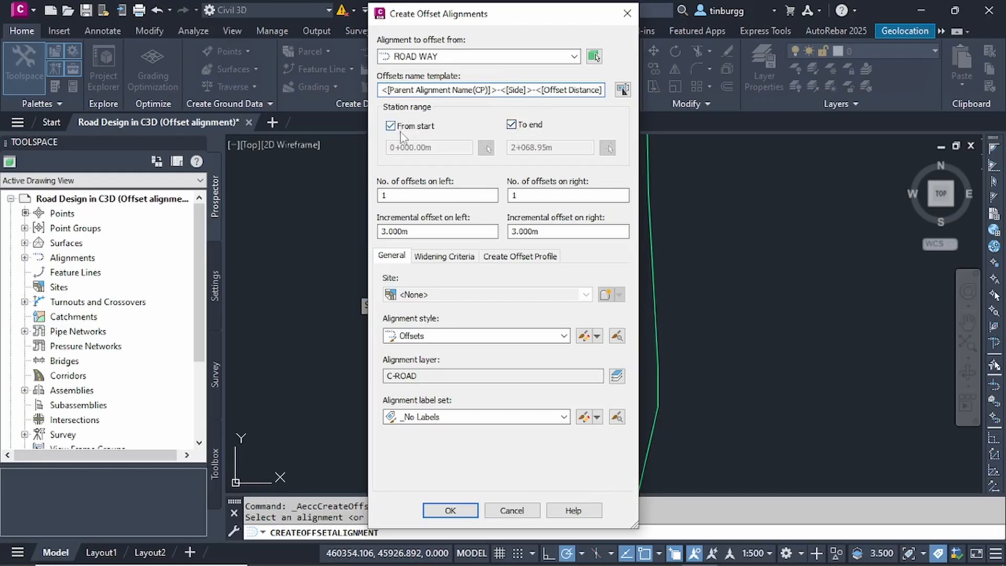
pyautogui.click(399, 197)
pyautogui.click(527, 196)
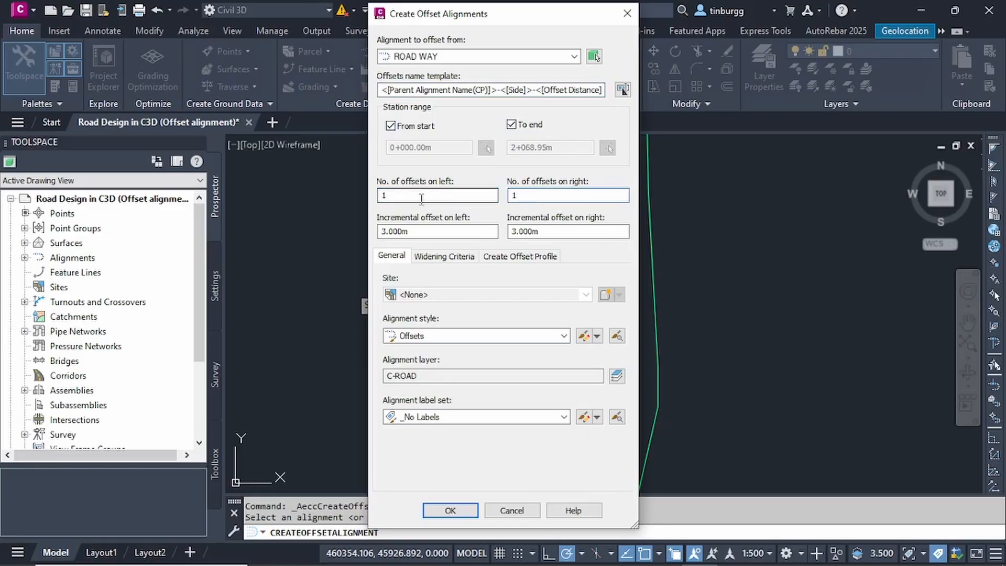
pyautogui.click(422, 196)
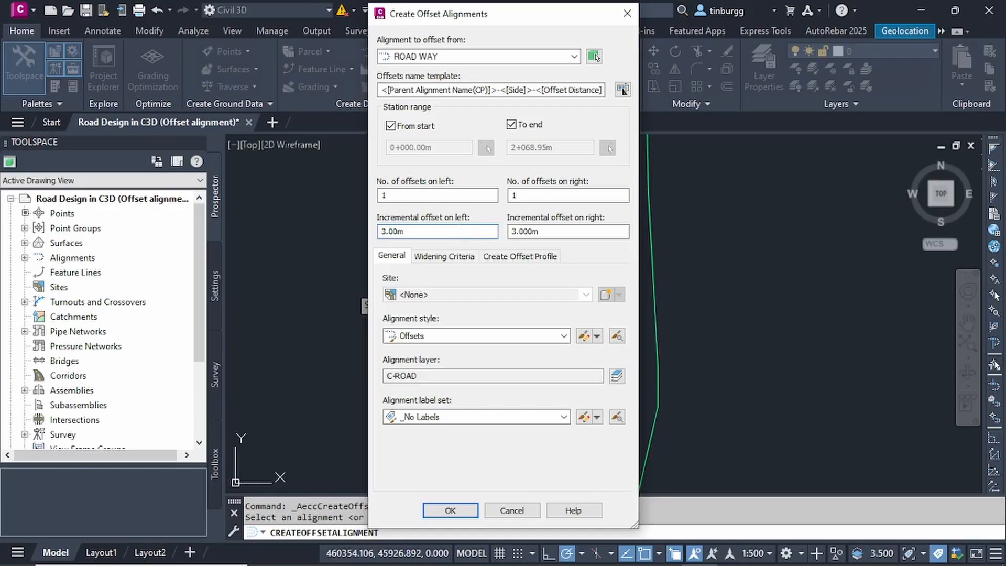
pyautogui.click(523, 231)
pyautogui.write('8')
pyautogui.click(471, 234)
pyautogui.click(550, 233)
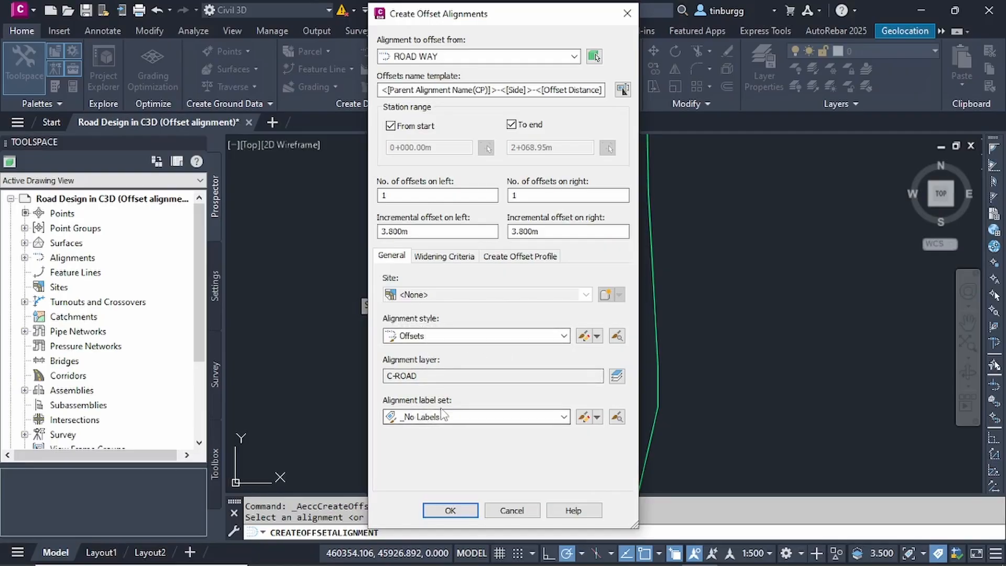
# Keep the label set at _No Labels and review the widening criteria for the offset alignments
pyautogui.click(563, 418)
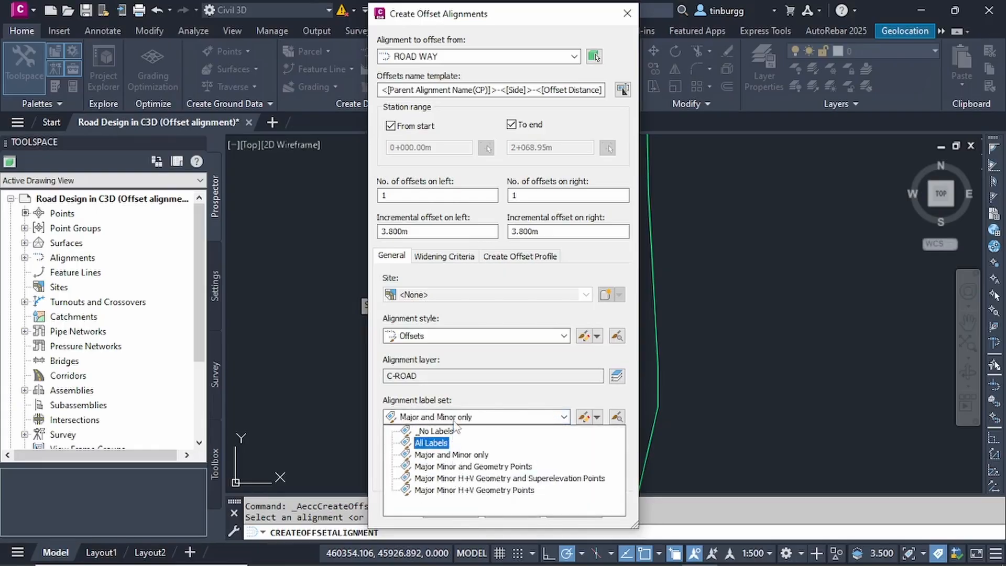
pyautogui.click(513, 401)
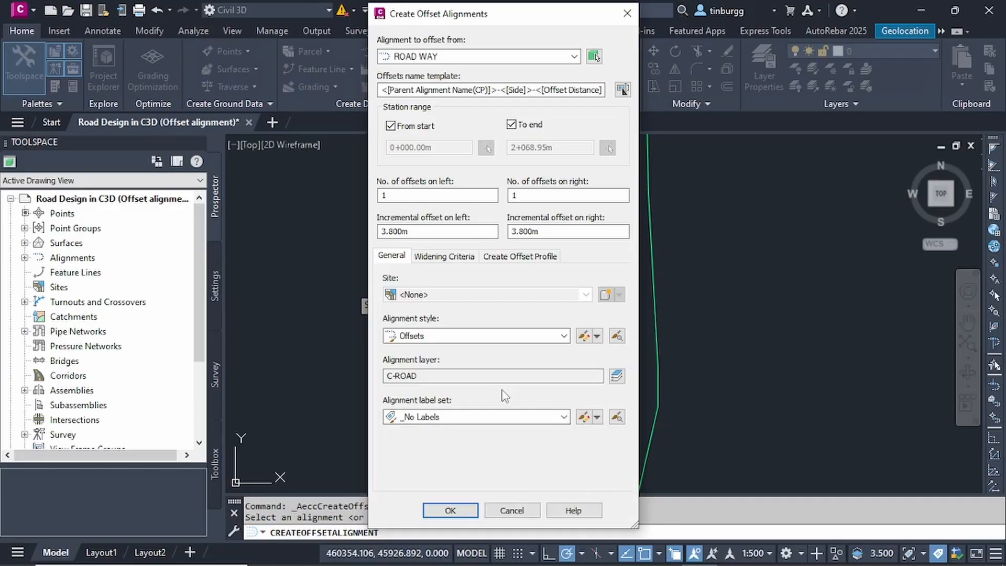
pyautogui.click(447, 257)
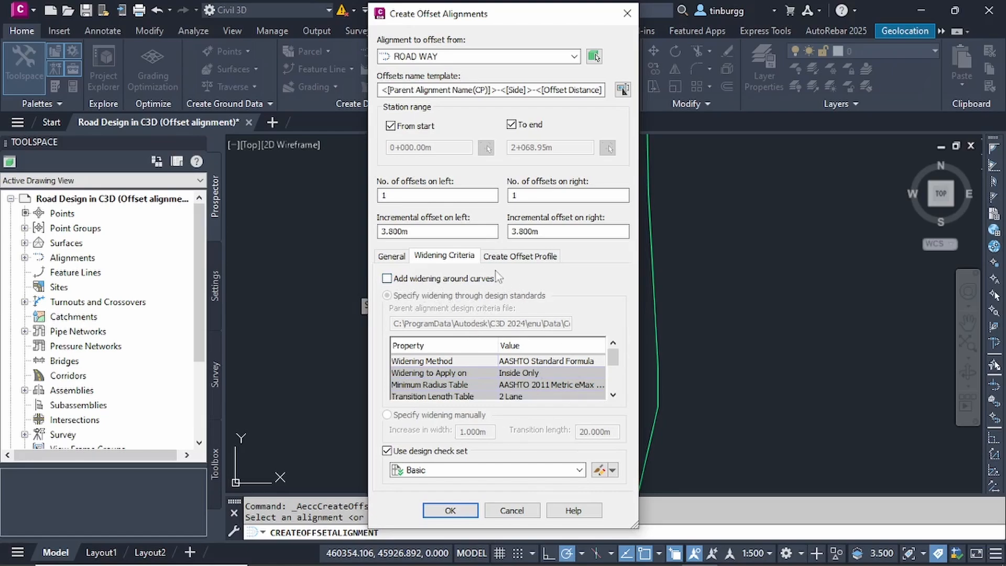
# Use ROAD WAY DESIGN PROFILE as the parent for the offset profiles, without superimposing them onto a profile view
pyautogui.click(506, 255)
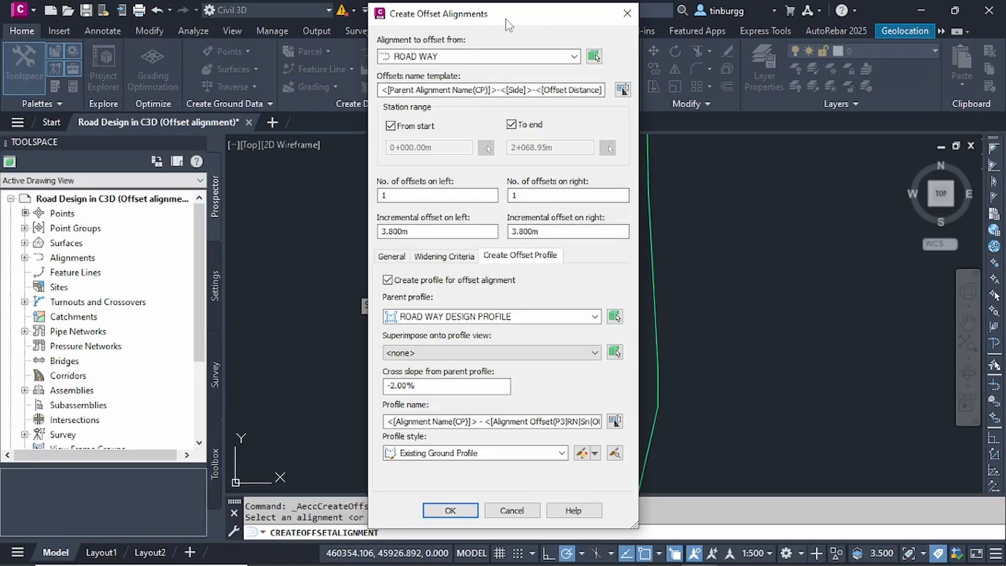
pyautogui.moveTo(509, 25)
pyautogui.mouseDown()
pyautogui.moveTo(394, 63)
pyautogui.moveTo(414, 37)
pyautogui.mouseUp()
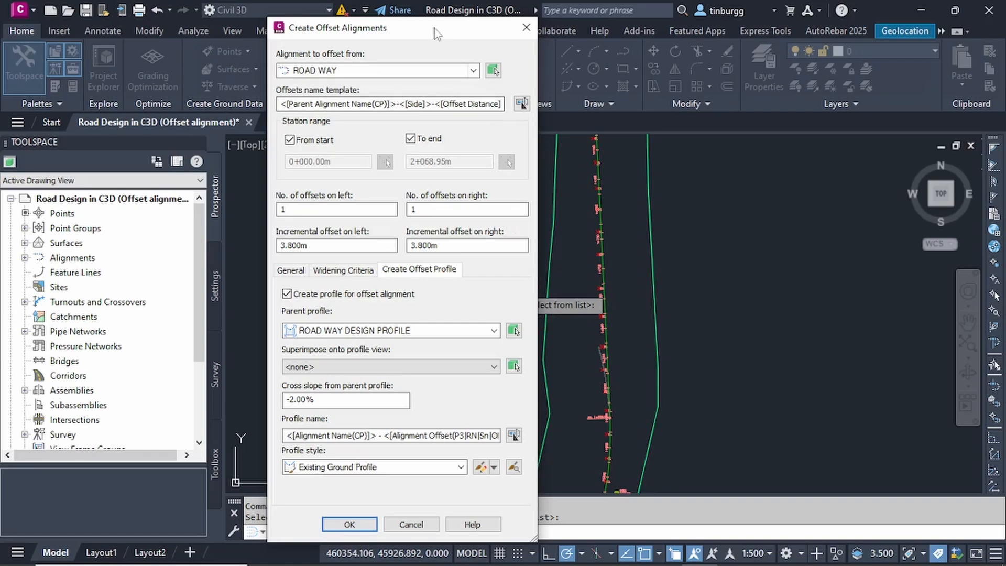
pyautogui.moveTo(430, 34); pyautogui.dragTo(413, 40)
pyautogui.moveTo(381, 31); pyautogui.dragTo(374, 29)
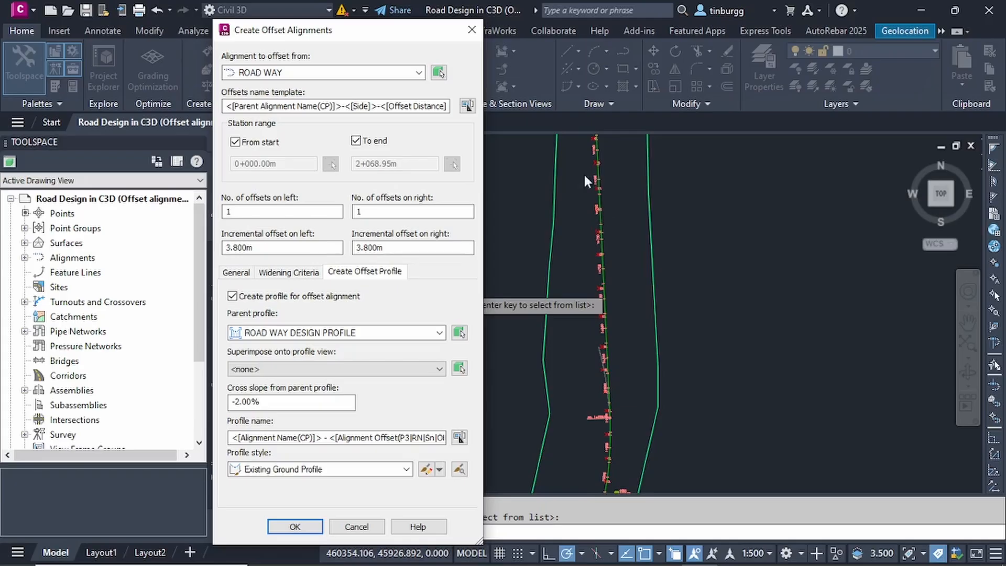
pyautogui.moveTo(371, 27); pyautogui.dragTo(450, 21)
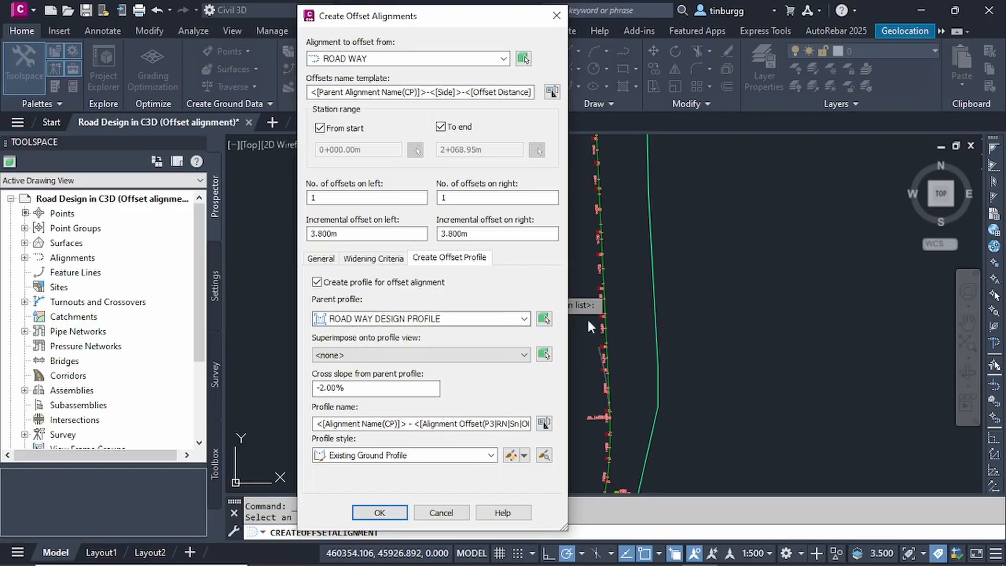
pyautogui.click(524, 319)
pyautogui.click(470, 328)
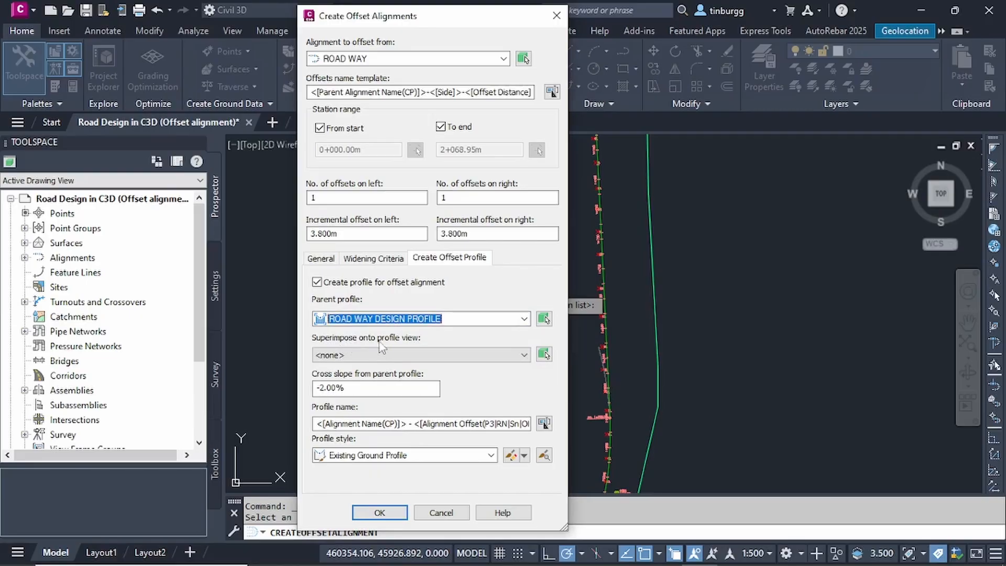
pyautogui.click(524, 357)
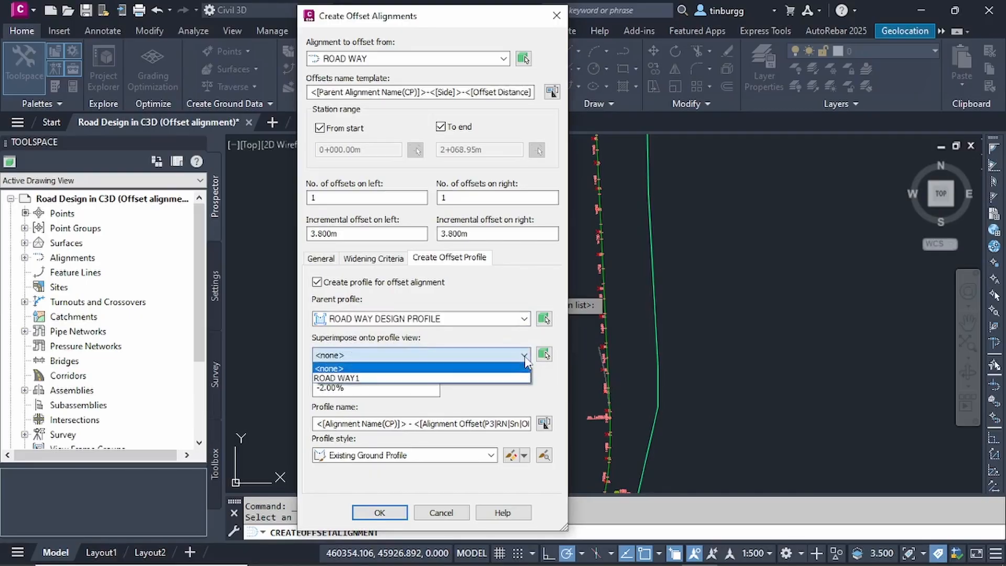
pyautogui.click(524, 356)
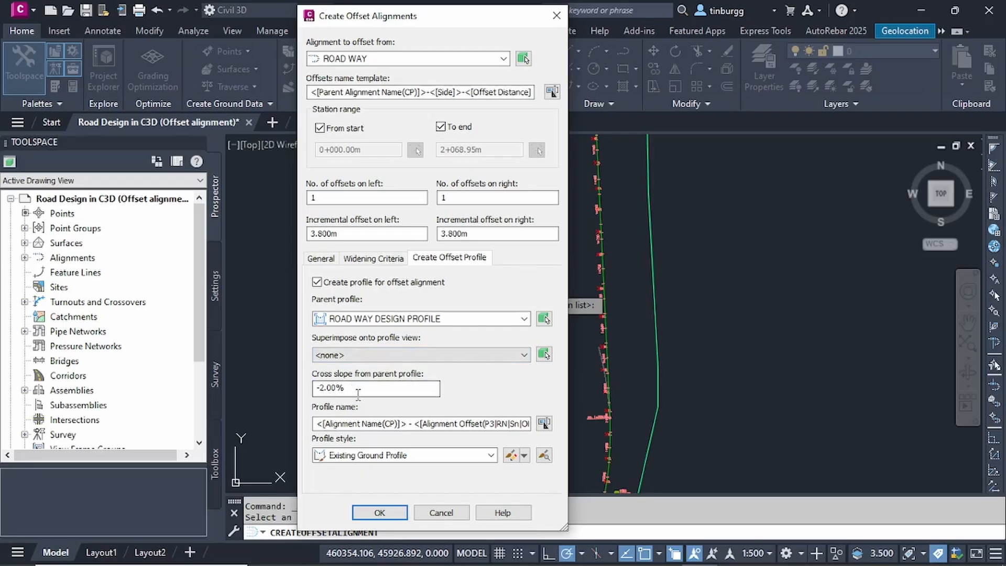
# Set the cross slope from the parent profile to -2.50%, keep the Existing Ground Profile style, and create the offset alignments
pyautogui.click(332, 388)
pyautogui.click(492, 456)
pyautogui.click(490, 456)
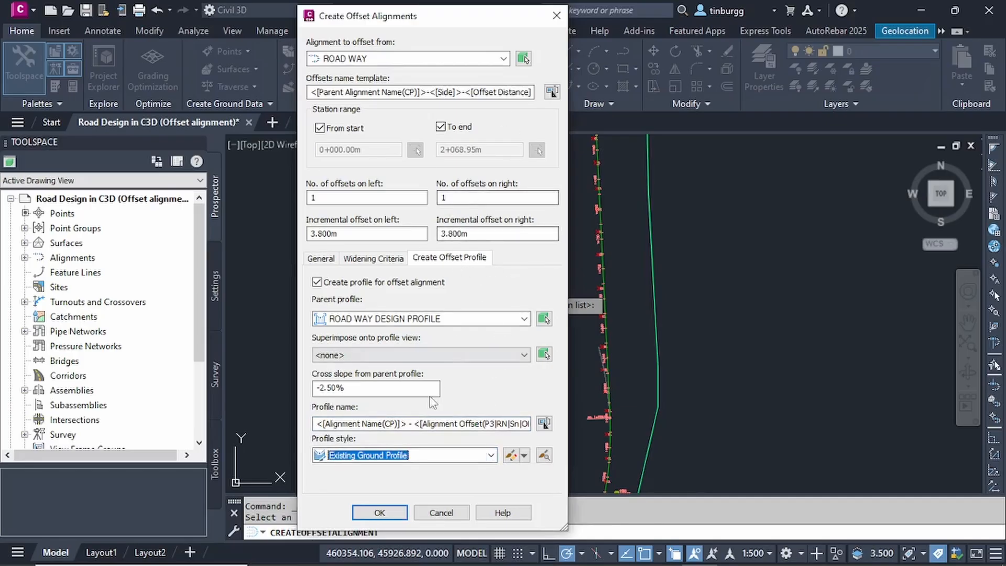
pyautogui.click(380, 513)
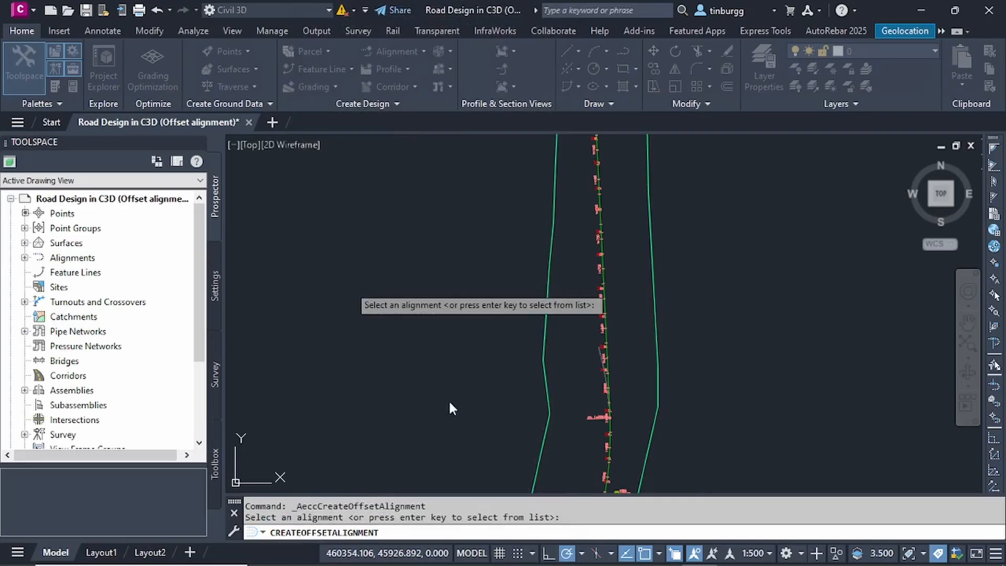
# Examine the offset alignments on both sides of the centreline, from around station 1+700 to the road's end and through its curves
pyautogui.scroll(3, 602, 319)
pyautogui.scroll(2, 626, 288)
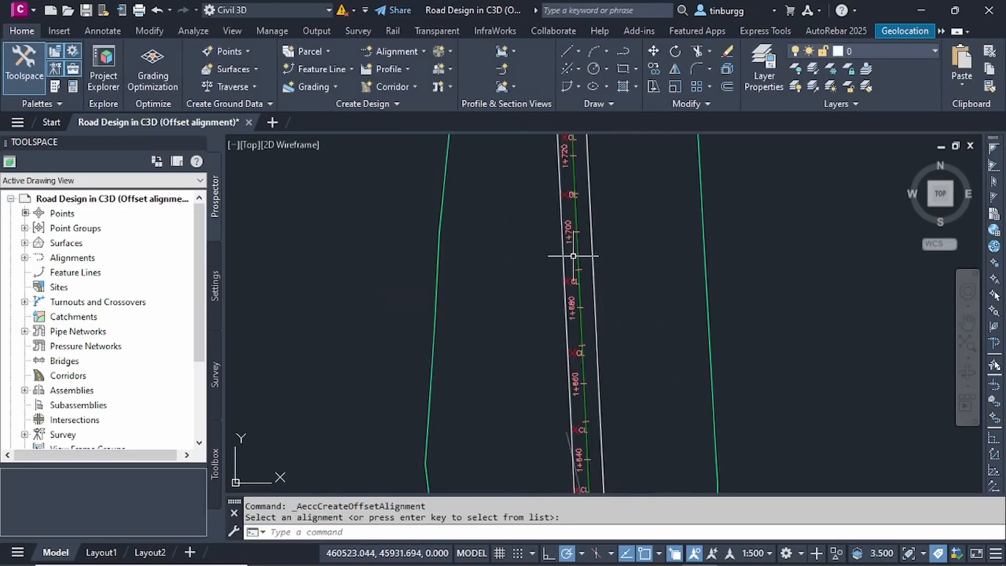
pyautogui.scroll(3, 576, 255)
pyautogui.scroll(-1, 600, 267)
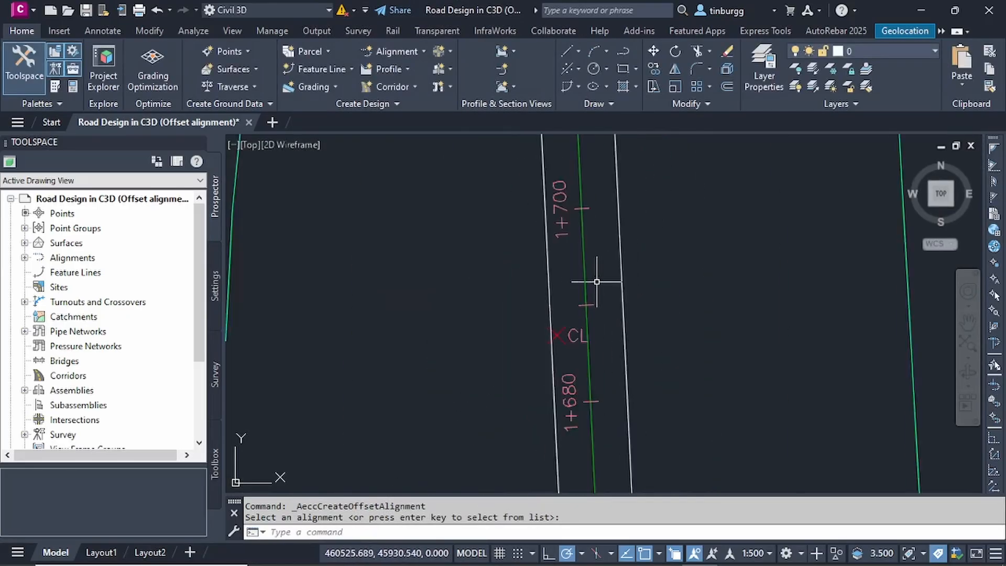
pyautogui.scroll(-3, 600, 281)
pyautogui.scroll(3, 602, 278)
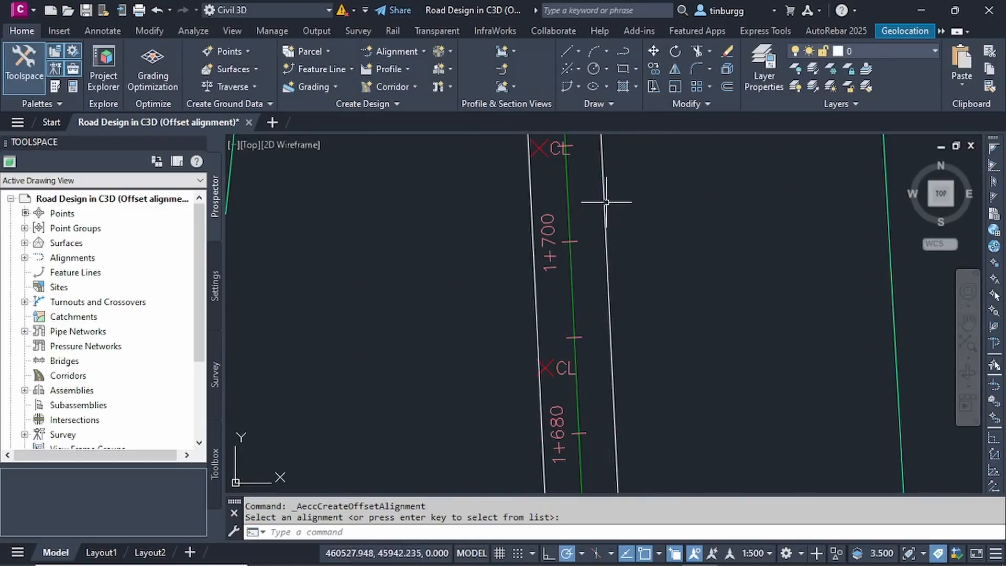
pyautogui.scroll(-5, 636, 282)
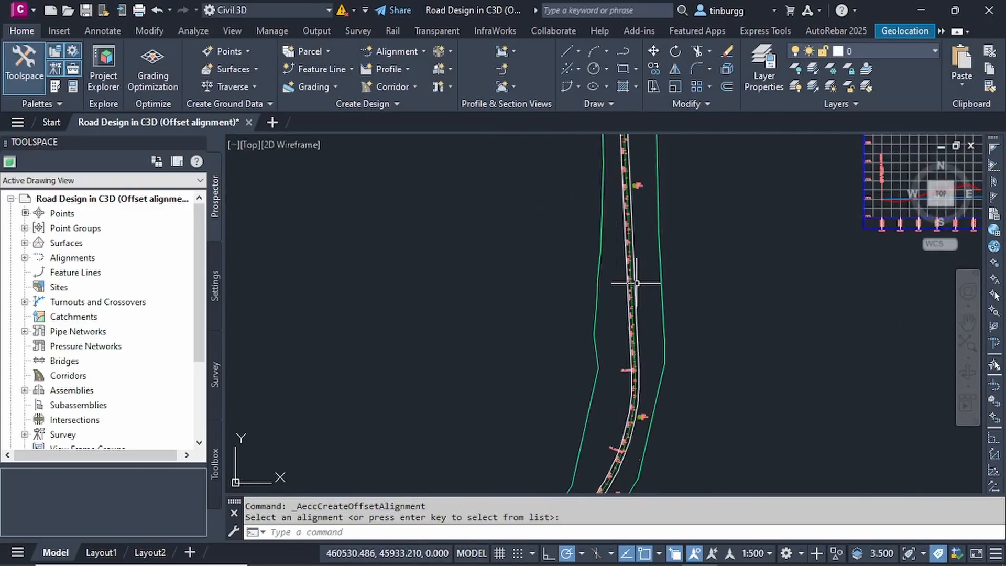
pyautogui.scroll(-5, 661, 296)
pyautogui.moveTo(674, 258); pyautogui.dragTo(643, 342, button='middle')
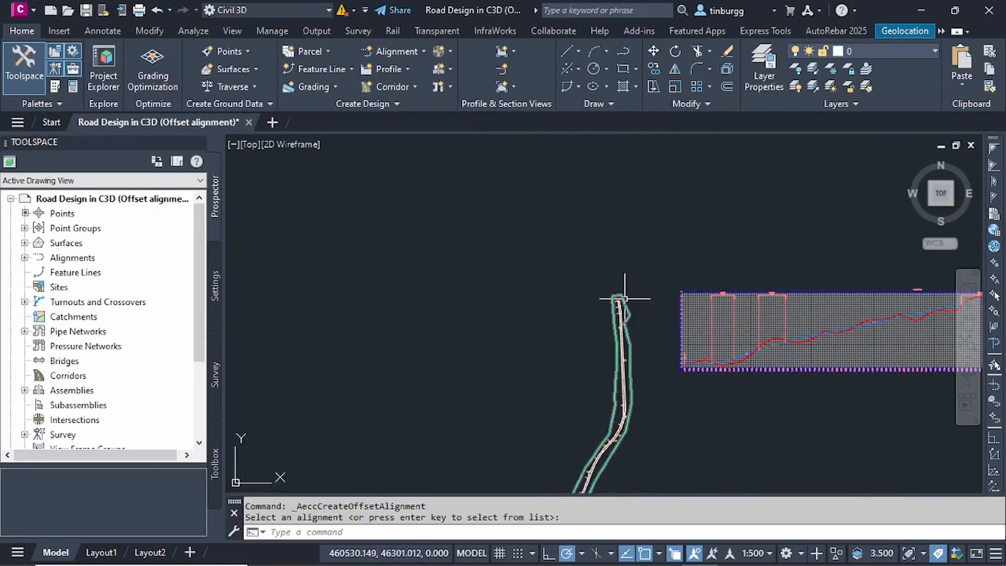
pyautogui.scroll(10, 624, 298)
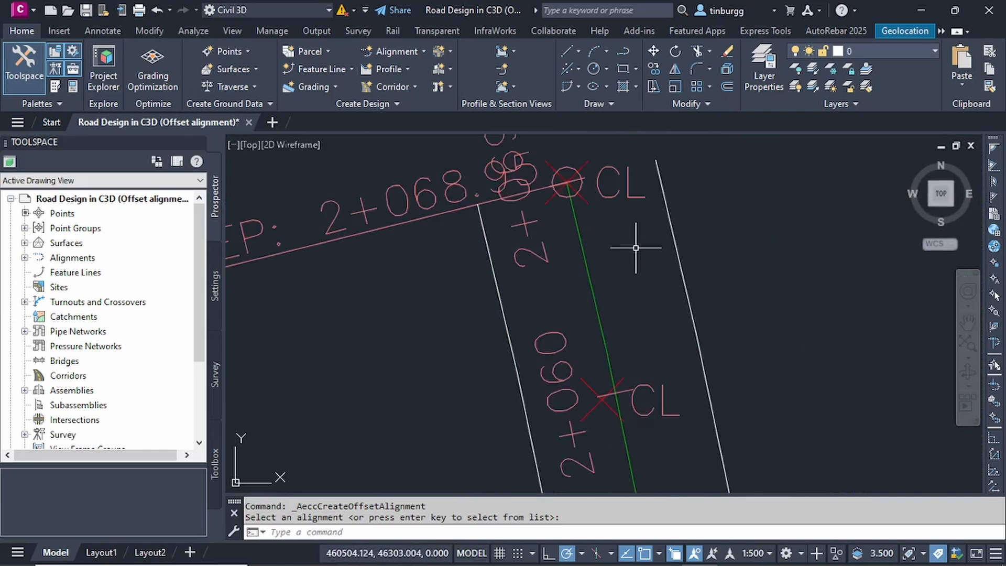
pyautogui.scroll(-6, 635, 248)
pyautogui.scroll(2, 636, 247)
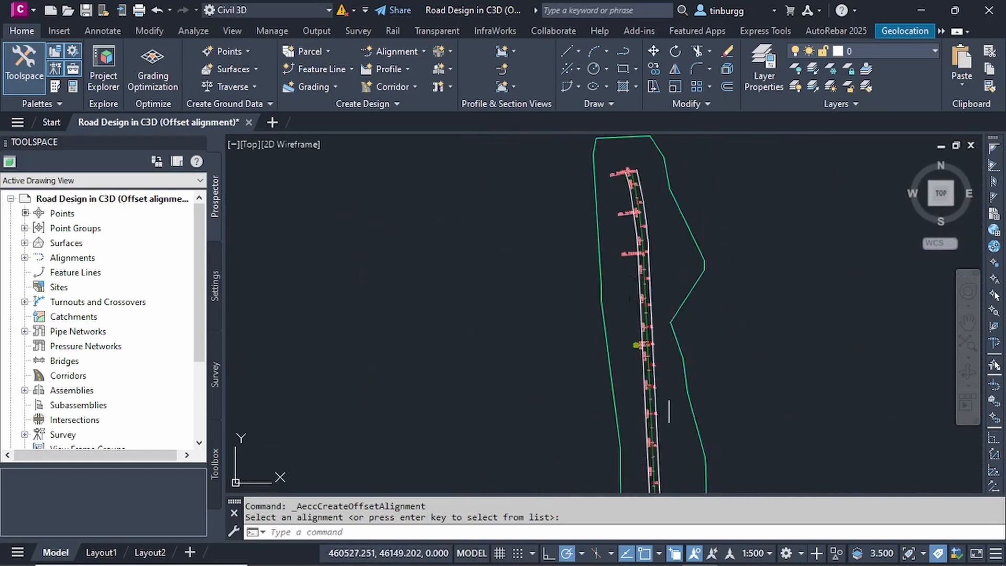
pyautogui.scroll(-4, 669, 411)
pyautogui.moveTo(676, 432)
pyautogui.mouseDown(button='middle')
pyautogui.moveTo(682, 370)
pyautogui.moveTo(642, 168)
pyautogui.mouseUp(button='middle')
pyautogui.moveTo(618, 416); pyautogui.dragTo(712, 246, button='middle')
pyautogui.moveTo(648, 383); pyautogui.dragTo(747, 139, button='middle')
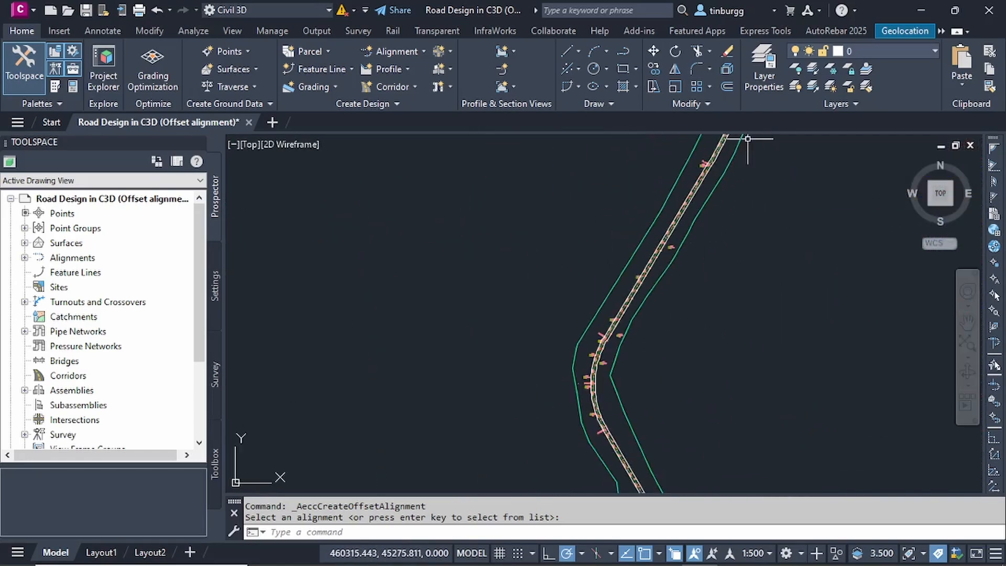
# Examine both offset alignments at the road's beginning, around station 0+000
pyautogui.moveTo(588, 377)
pyautogui.mouseDown(button='middle')
pyautogui.moveTo(610, 227)
pyautogui.moveTo(595, 147)
pyautogui.mouseUp(button='middle')
pyautogui.moveTo(651, 358); pyautogui.dragTo(662, 241, button='middle')
pyautogui.scroll(5, 627, 348)
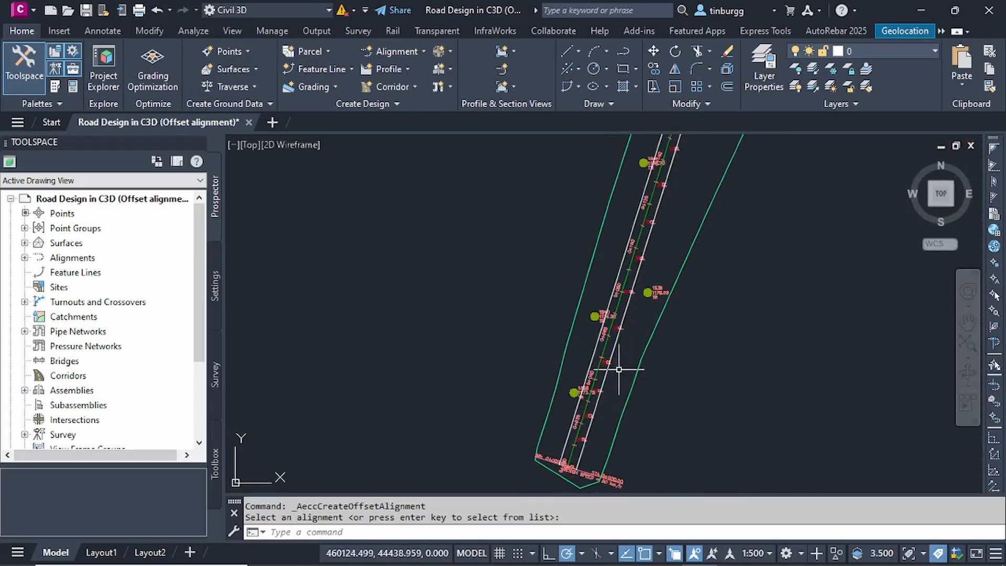
pyautogui.scroll(6, 577, 402)
pyautogui.moveTo(621, 394); pyautogui.dragTo(623, 241, button='middle')
pyautogui.moveTo(565, 365); pyautogui.dragTo(598, 234, button='middle')
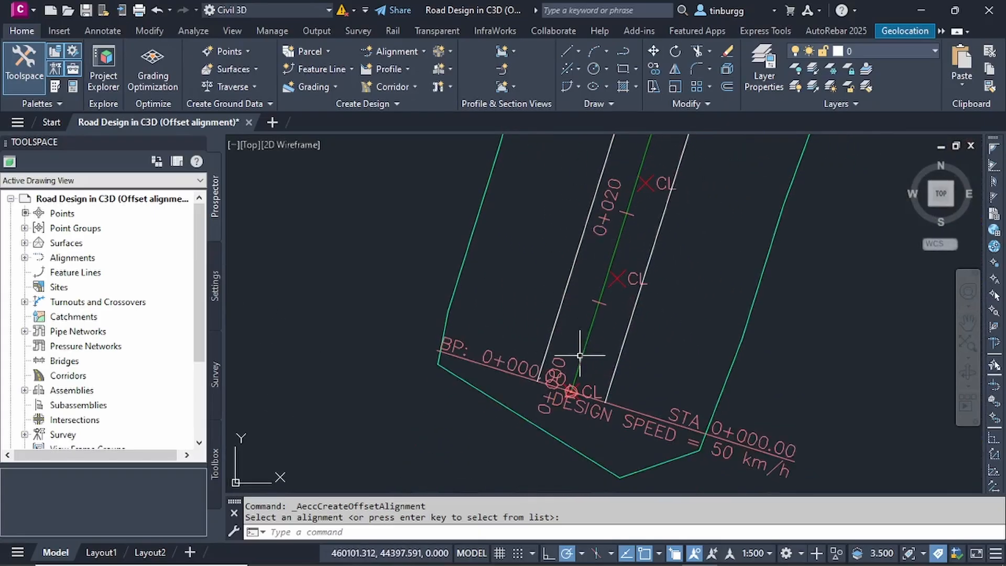
pyautogui.scroll(2, 580, 355)
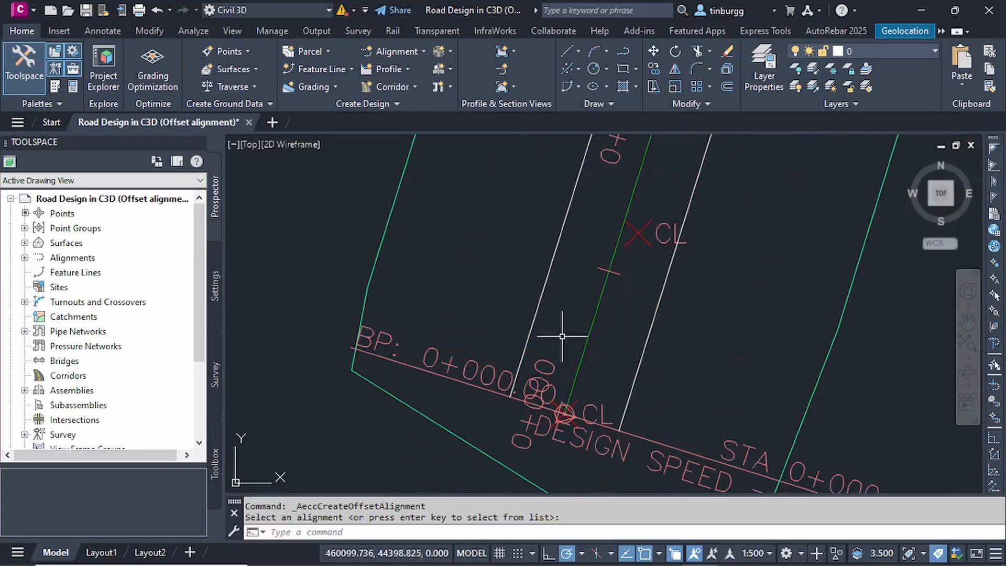
pyautogui.scroll(-6, 659, 351)
# Follow the offset alignments along the road and examine where they finish at its end point
pyautogui.moveTo(754, 183); pyautogui.dragTo(682, 425, button='middle')
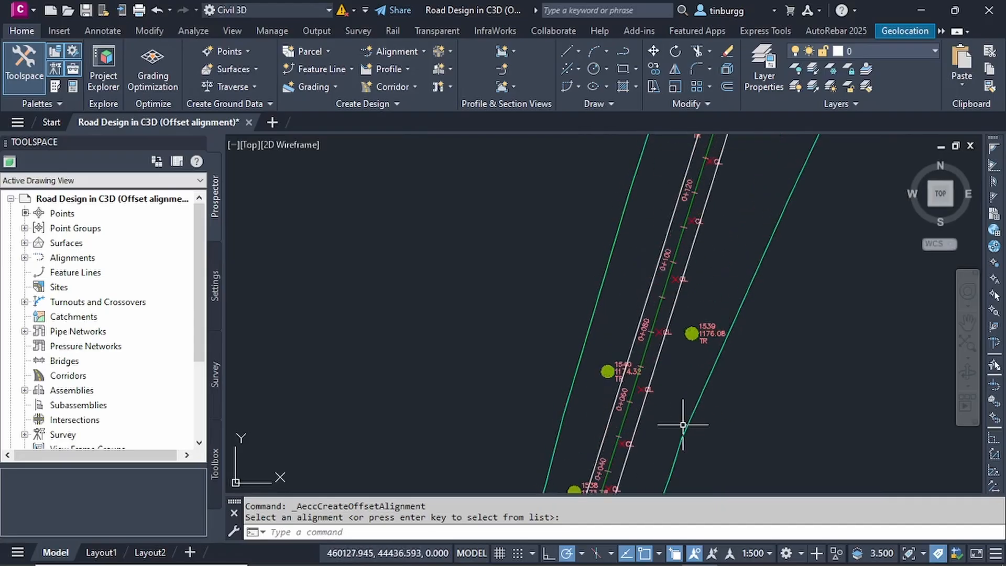
pyautogui.moveTo(770, 254); pyautogui.dragTo(579, 466, button='middle')
pyautogui.scroll(-8, 560, 471)
pyautogui.moveTo(707, 194); pyautogui.dragTo(613, 473, button='middle')
pyautogui.moveTo(582, 219); pyautogui.dragTo(577, 310, button='middle')
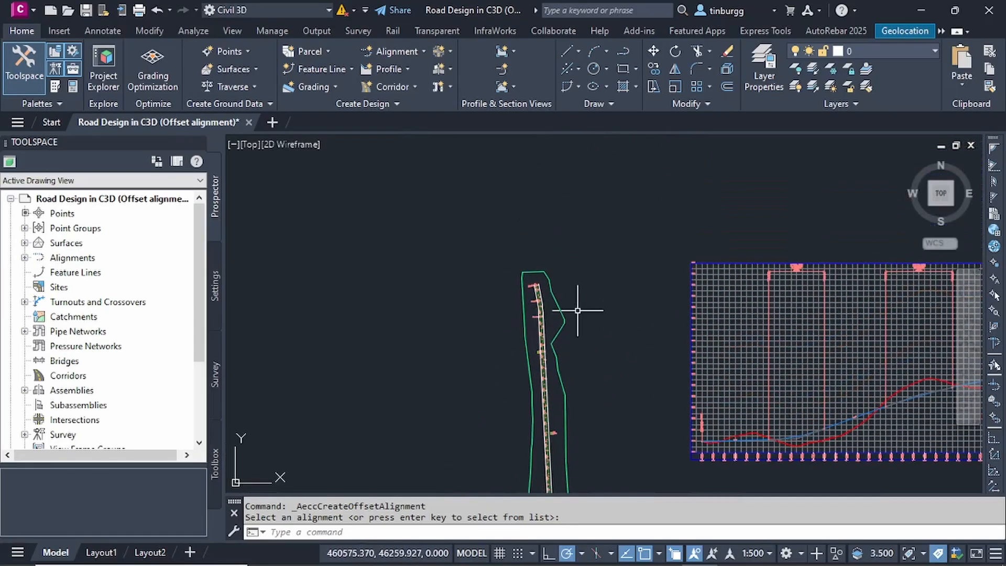
pyautogui.scroll(6, 525, 267)
pyautogui.moveTo(647, 419); pyautogui.dragTo(629, 336, button='middle')
pyautogui.scroll(4, 567, 246)
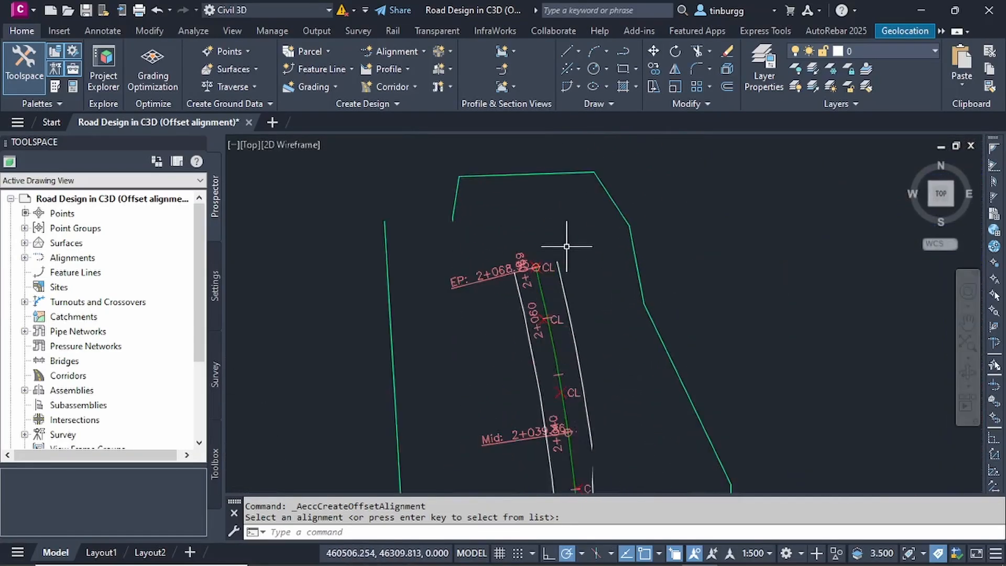
pyautogui.scroll(4, 550, 281)
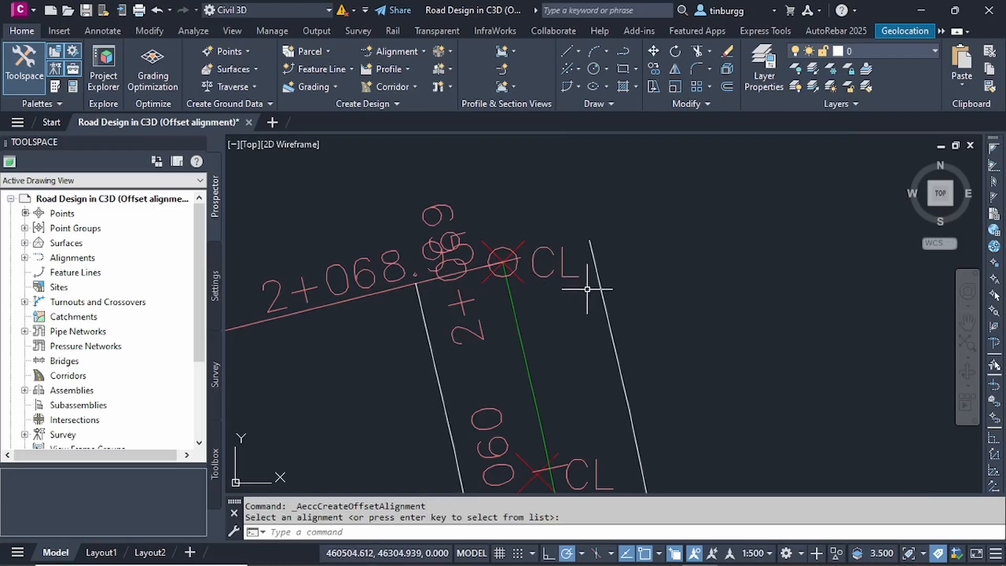
pyautogui.click(518, 327)
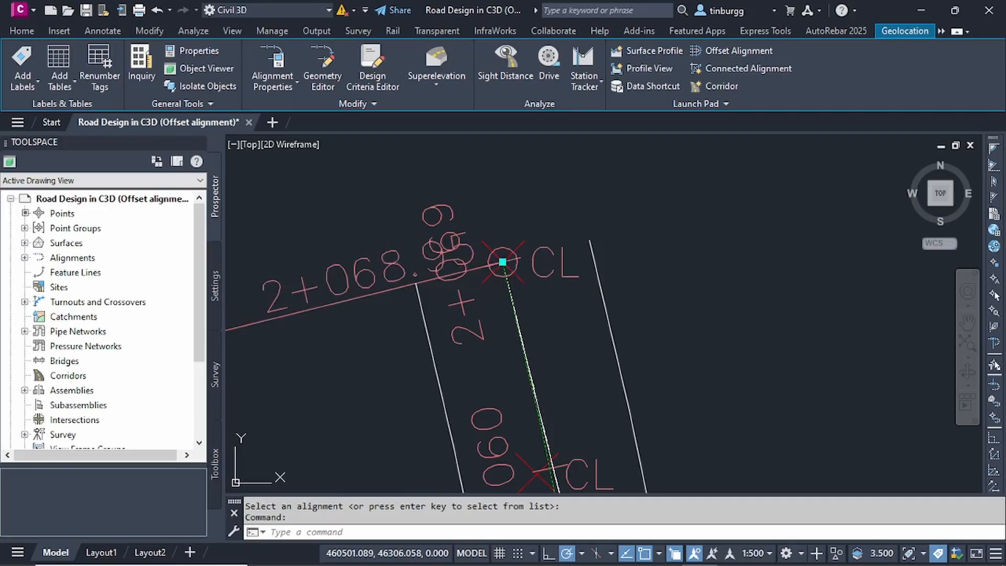
pyautogui.click(502, 261)
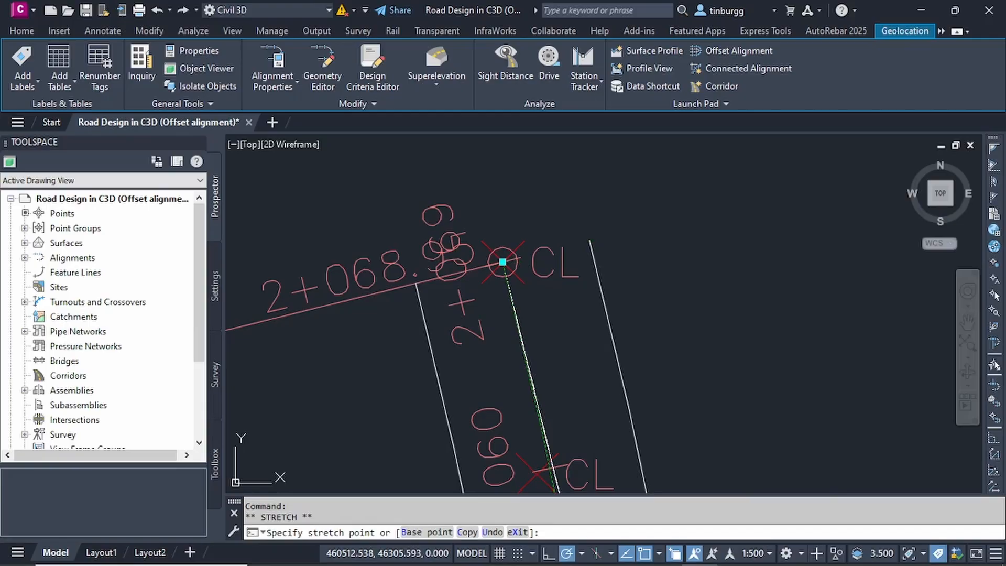
pyautogui.press('Escape')
pyautogui.press('Escape')
# Trace the offset alignments from the road's end point back through its bends to the curve around station 0+380
pyautogui.scroll(-6, 543, 278)
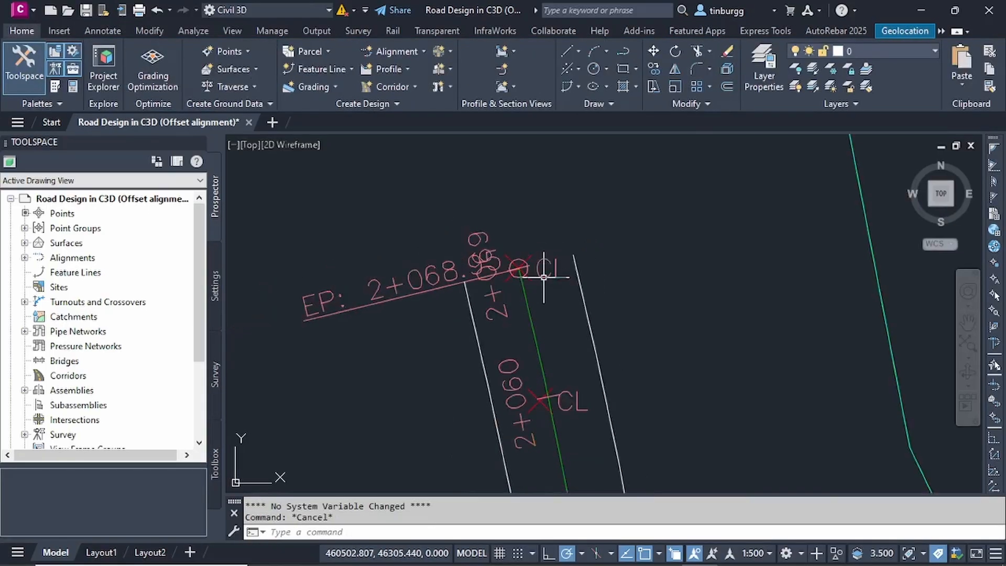
pyautogui.moveTo(593, 350); pyautogui.dragTo(570, 209, button='middle')
pyautogui.moveTo(602, 382); pyautogui.dragTo(607, 247, button='middle')
pyautogui.moveTo(587, 410); pyautogui.dragTo(603, 344, button='middle')
pyautogui.moveTo(573, 305); pyautogui.dragTo(581, 219, button='middle')
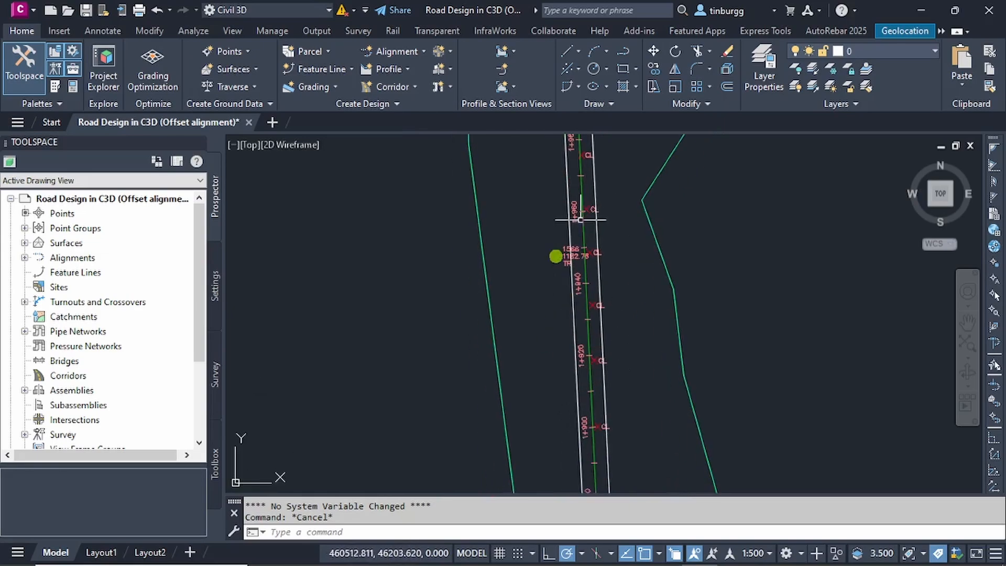
pyautogui.scroll(-6, 615, 331)
pyautogui.moveTo(636, 401); pyautogui.dragTo(614, 249, button='middle')
pyautogui.moveTo(609, 383)
pyautogui.mouseDown(button='middle')
pyautogui.moveTo(642, 297)
pyautogui.moveTo(643, 237)
pyautogui.mouseUp(button='middle')
pyautogui.moveTo(606, 348); pyautogui.dragTo(651, 211, button='middle')
pyautogui.moveTo(590, 376); pyautogui.dragTo(651, 256, button='middle')
pyautogui.moveTo(556, 335); pyautogui.dragTo(569, 177, button='middle')
pyautogui.moveTo(569, 362); pyautogui.dragTo(544, 219, button='middle')
pyautogui.moveTo(558, 385)
pyautogui.mouseDown(button='middle')
pyautogui.moveTo(561, 340)
pyautogui.moveTo(597, 260)
pyautogui.mouseUp(button='middle')
# Inspect the offset alignments around the curve near station 0+380 and follow them toward the road's start
pyautogui.scroll(3, 538, 243)
pyautogui.moveTo(567, 190); pyautogui.dragTo(533, 262, button='middle')
pyautogui.scroll(5, 534, 254)
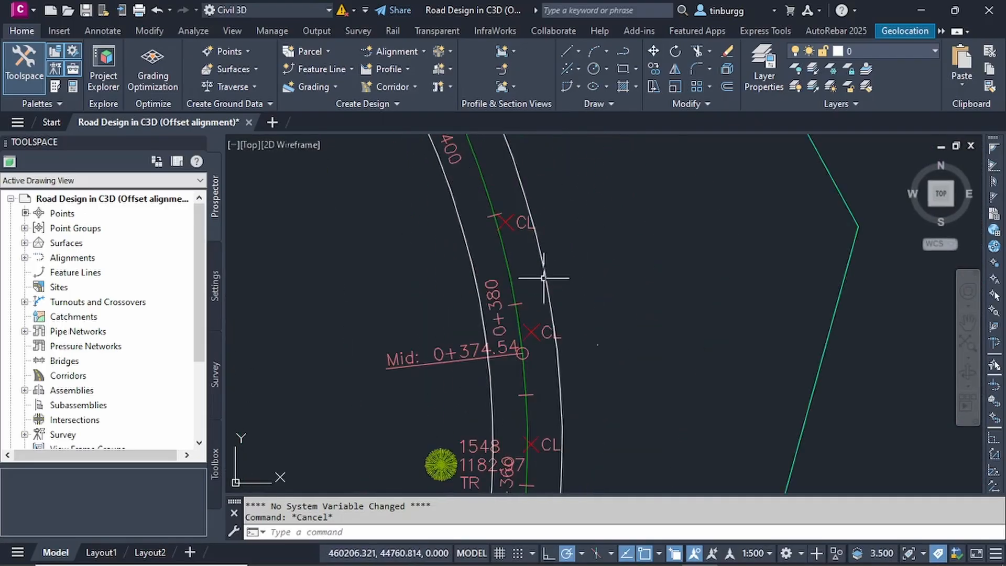
pyautogui.scroll(-2, 615, 348)
pyautogui.scroll(-2, 623, 398)
pyautogui.scroll(-2, 621, 389)
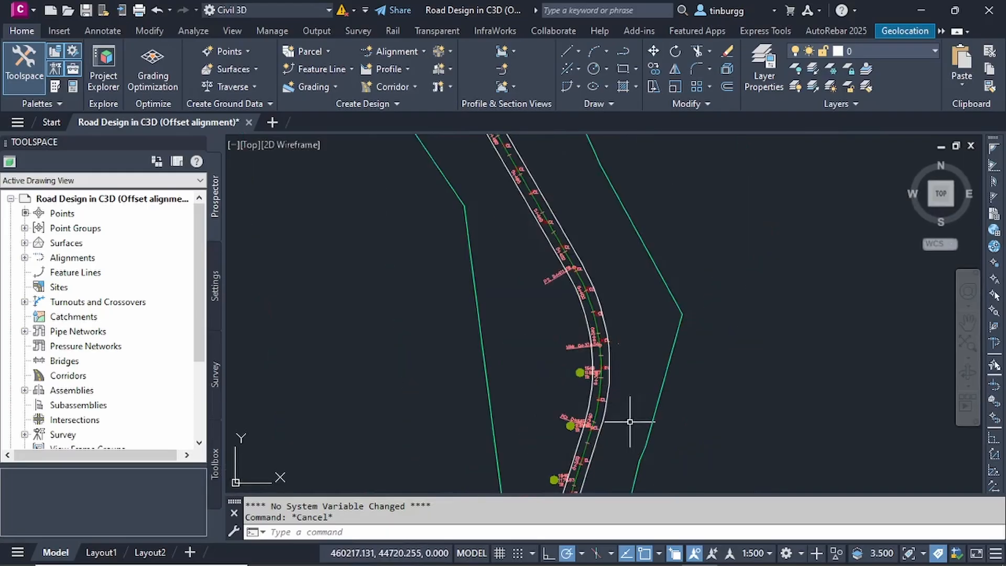
pyautogui.moveTo(625, 415); pyautogui.dragTo(637, 235, button='middle')
pyautogui.moveTo(588, 387); pyautogui.dragTo(611, 314, button='middle')
pyautogui.scroll(-2, 611, 316)
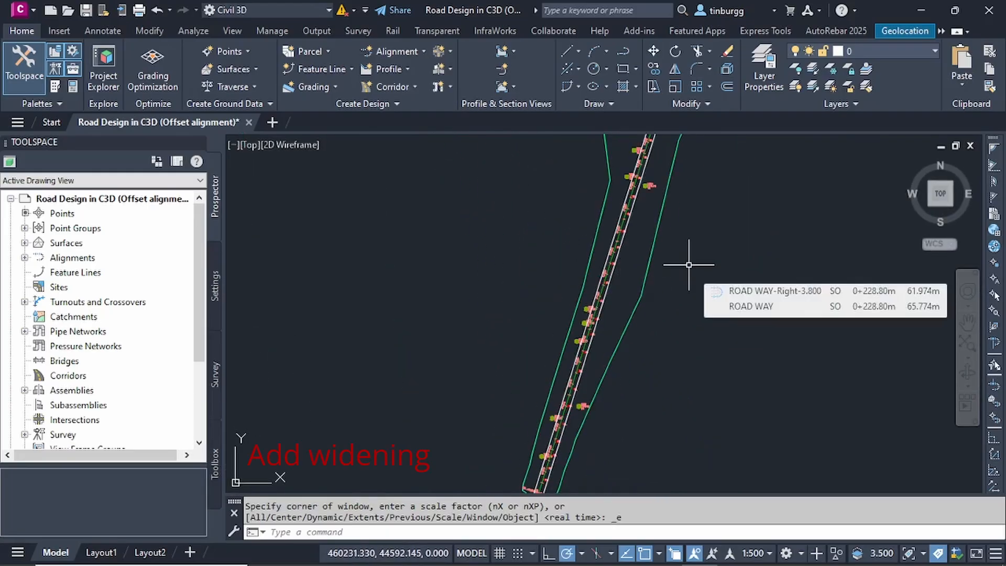
# Start adding a widening to the right offset alignment, choosing No for creating the widening portion as a new alignment
pyautogui.moveTo(688, 264); pyautogui.dragTo(647, 296, button='middle')
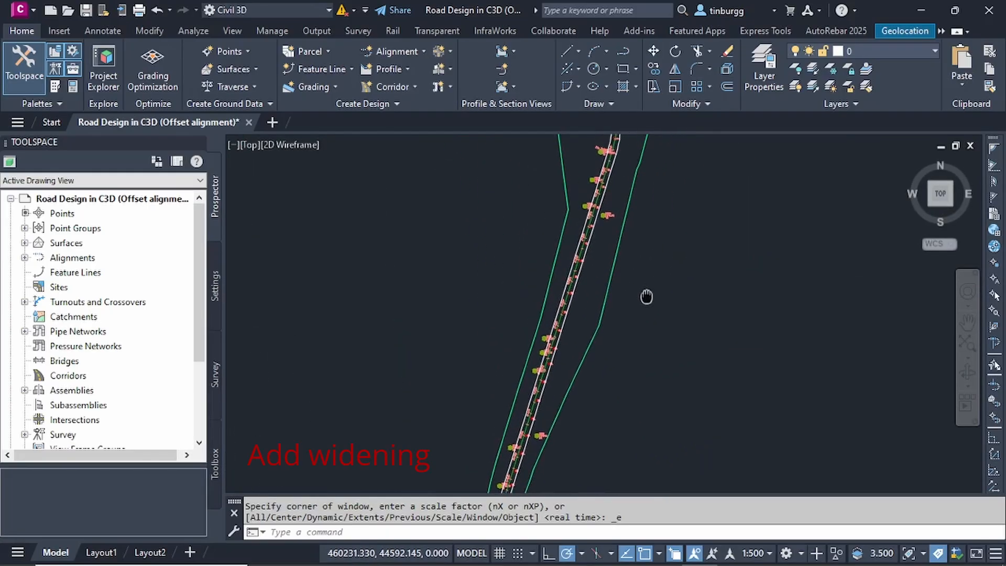
pyautogui.scroll(3, 595, 236)
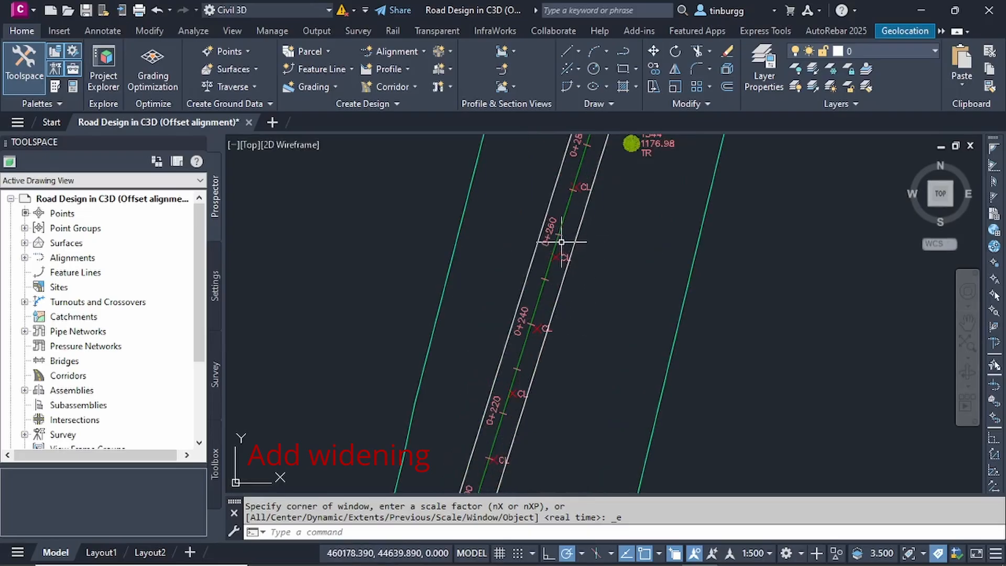
pyautogui.scroll(2, 572, 247)
pyautogui.scroll(-2, 589, 266)
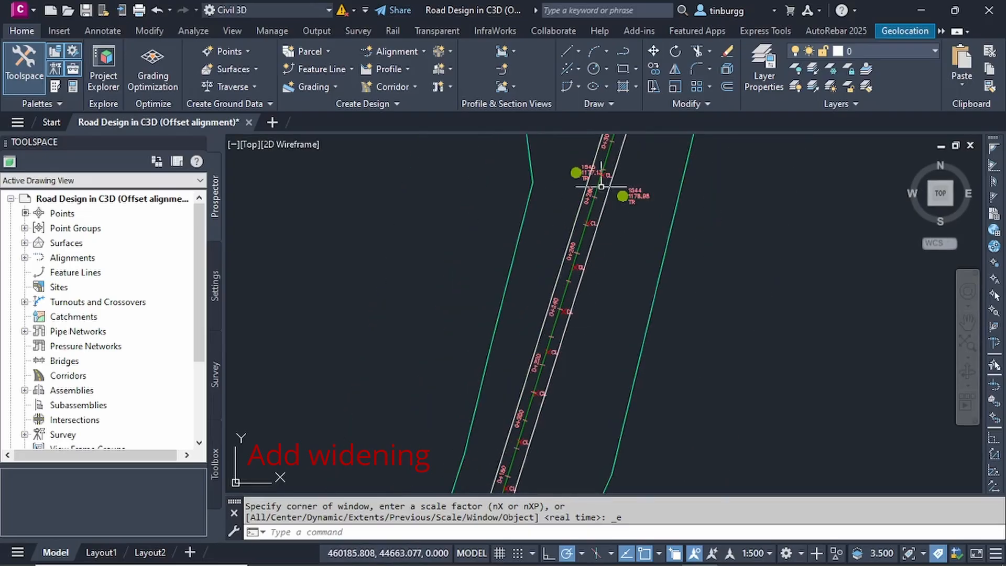
pyautogui.scroll(2, 597, 202)
pyautogui.scroll(-6, 602, 282)
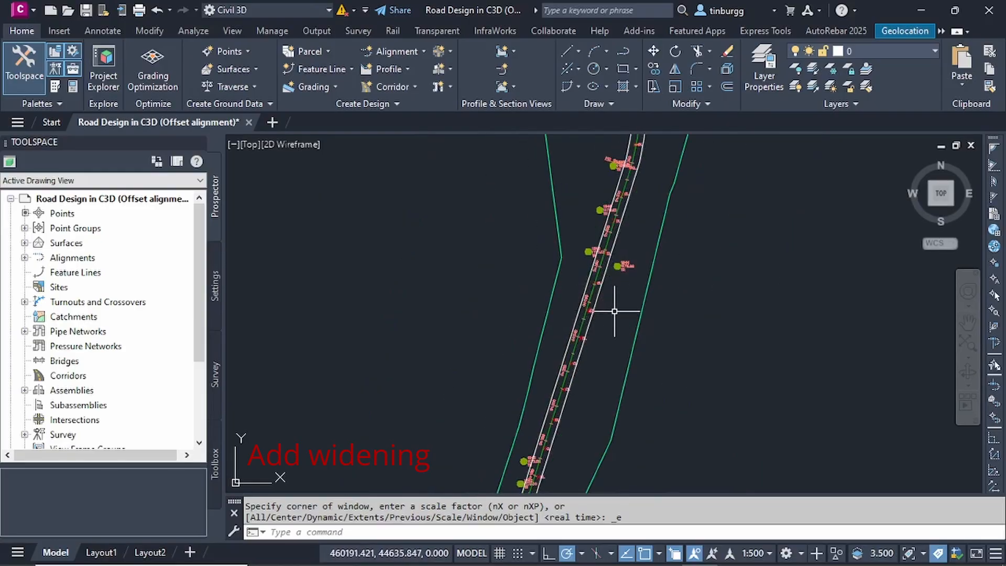
pyautogui.scroll(4, 614, 287)
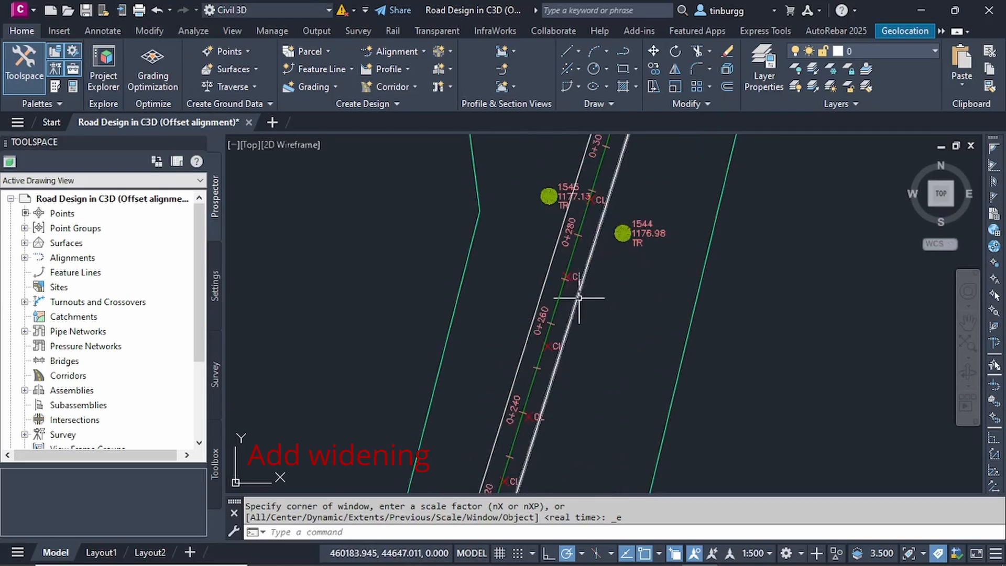
pyautogui.moveTo(574, 305)
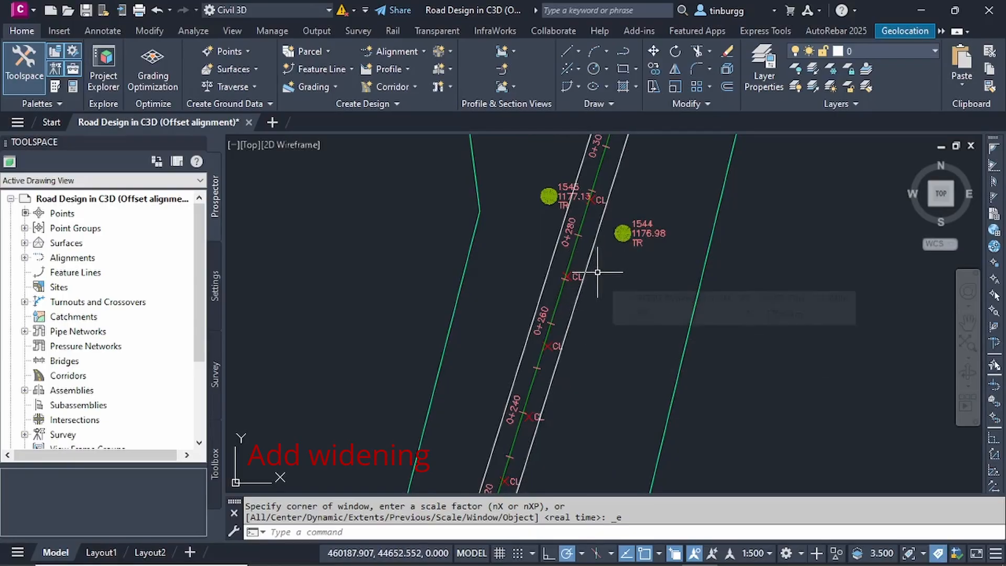
pyautogui.click(592, 253)
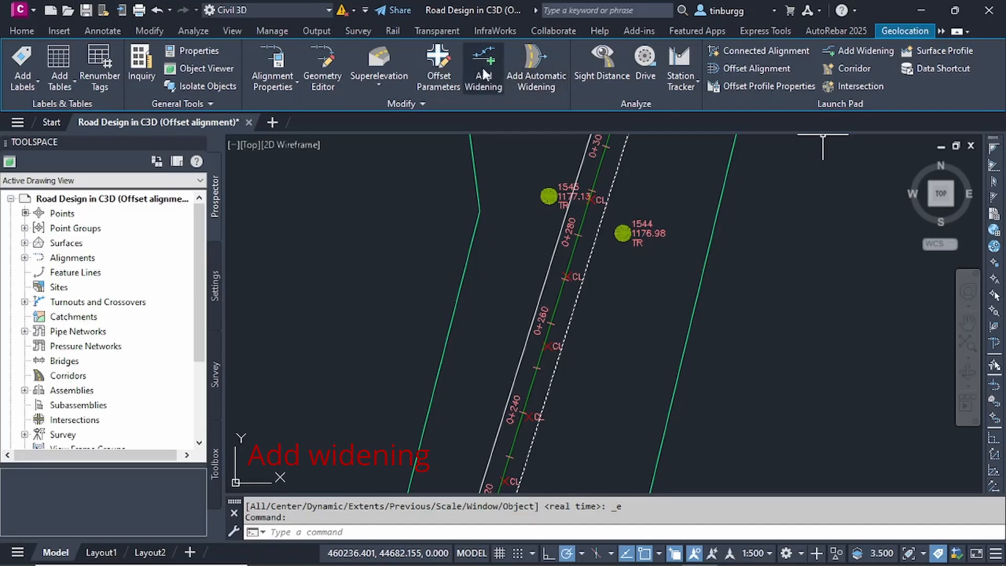
pyautogui.click(851, 49)
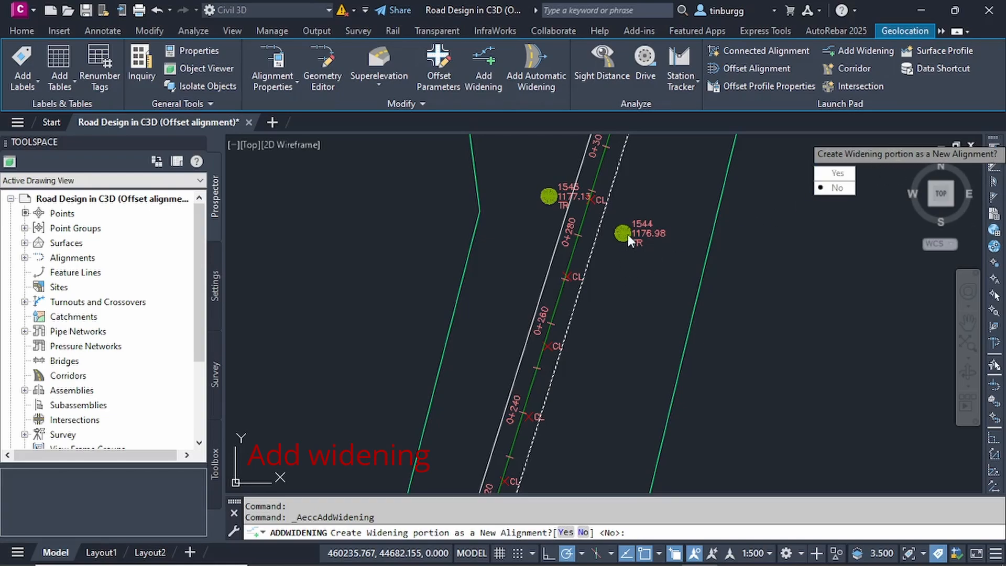
pyautogui.click(834, 188)
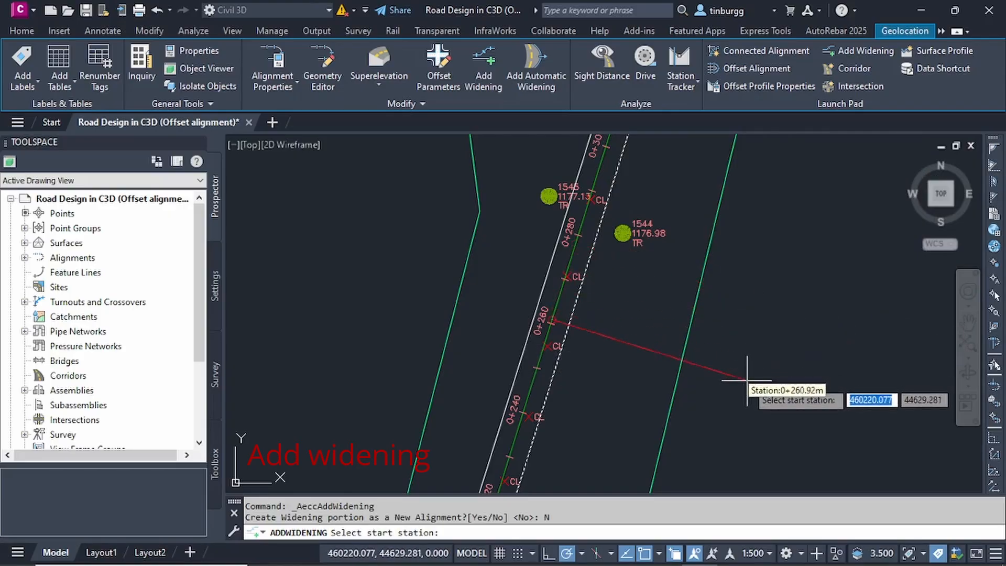
# Place the widening's start station at about 0+200 and its end station at about 0+240
pyautogui.moveTo(747, 382); pyautogui.dragTo(797, 281, button='middle')
pyautogui.moveTo(752, 387); pyautogui.dragTo(803, 232, button='middle')
pyautogui.moveTo(746, 387)
pyautogui.mouseDown(button='middle')
pyautogui.moveTo(749, 356)
pyautogui.moveTo(720, 396)
pyautogui.mouseUp(button='middle')
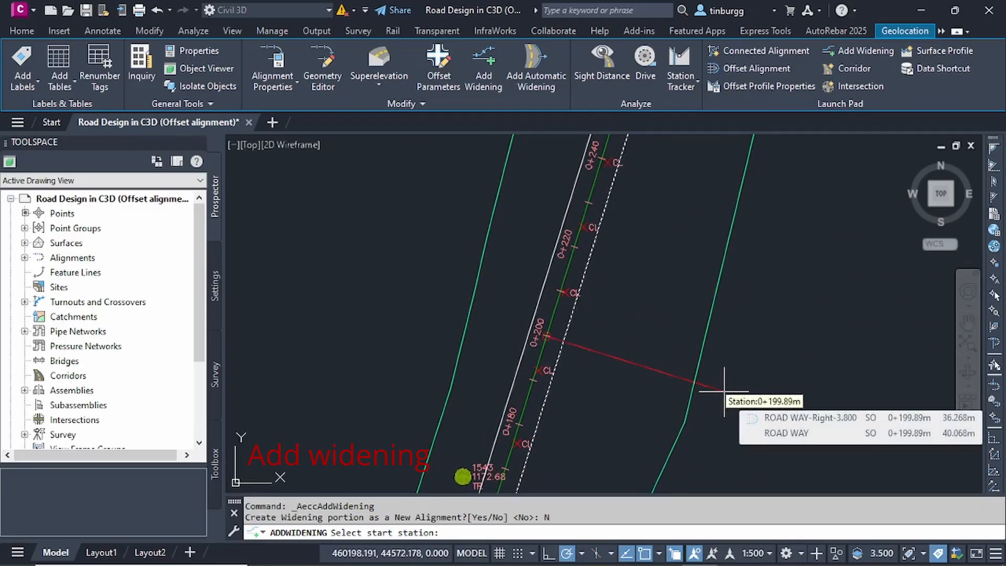
pyautogui.click(724, 390)
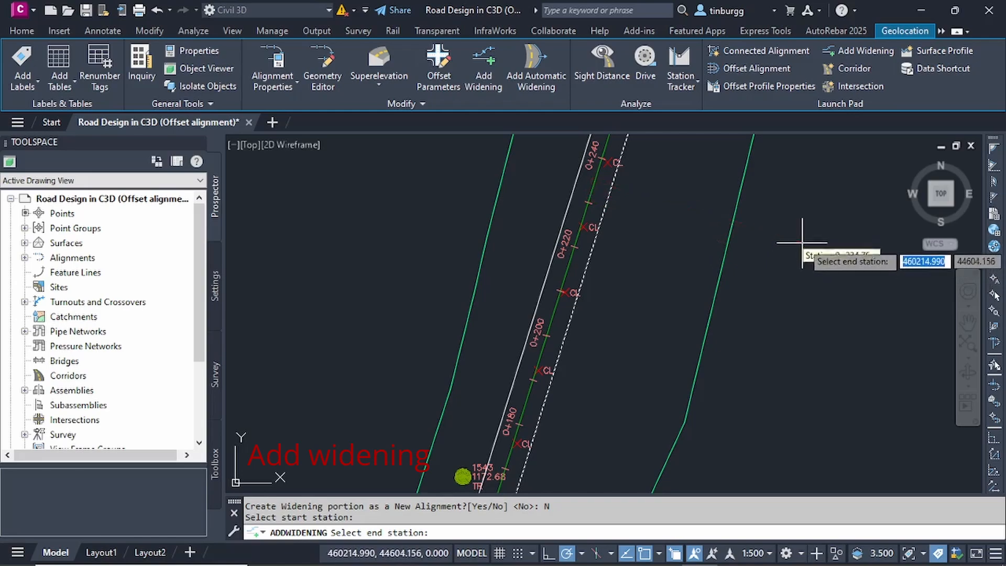
pyautogui.moveTo(790, 262); pyautogui.dragTo(759, 298, button='middle')
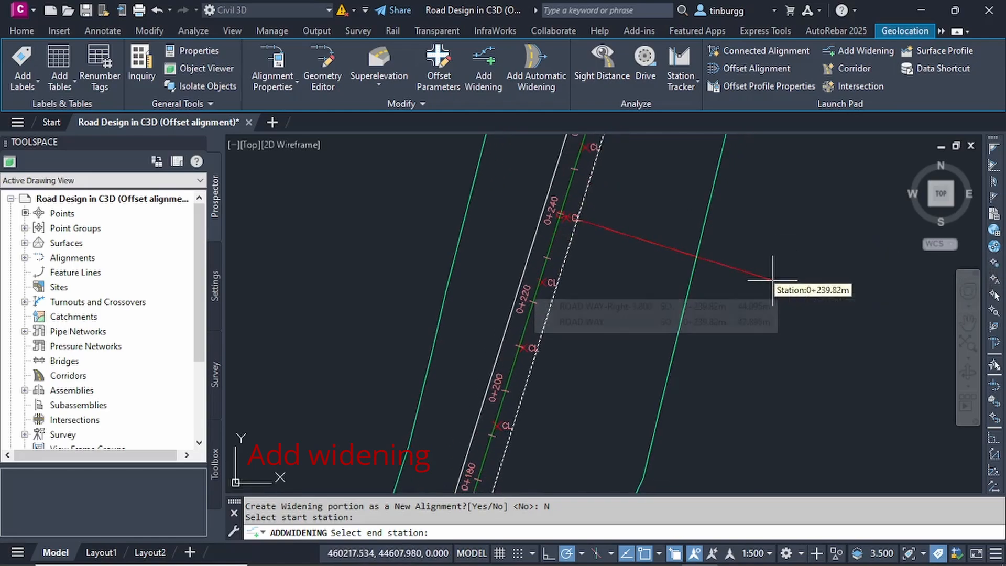
pyautogui.click(772, 280)
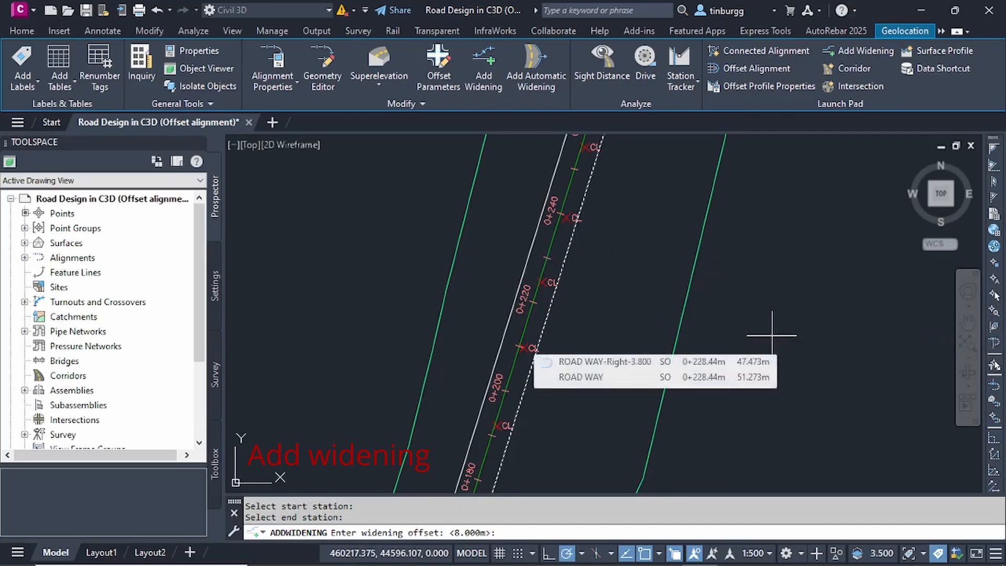
# Set the widening offset to 5.8 m and create the widening
pyautogui.write('5.')
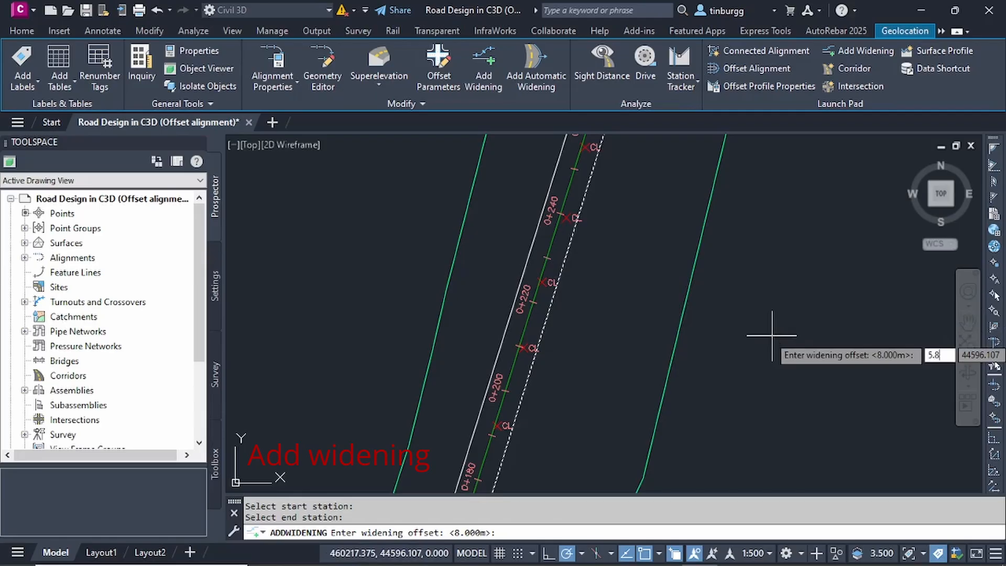
pyautogui.write('8')
pyautogui.press('Return')
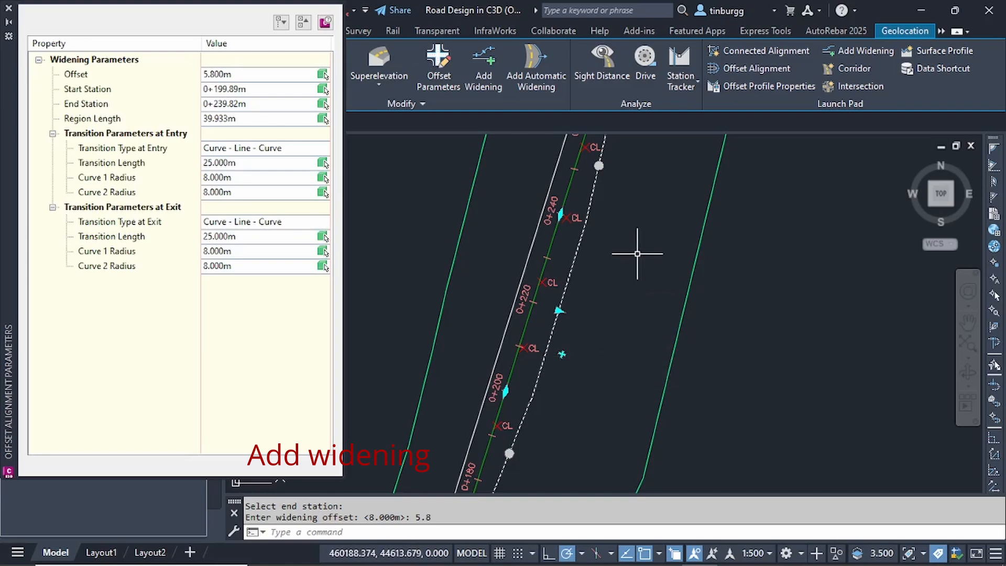
# Set the widening's transition type at entry to Linear
pyautogui.scroll(-2, 639, 252)
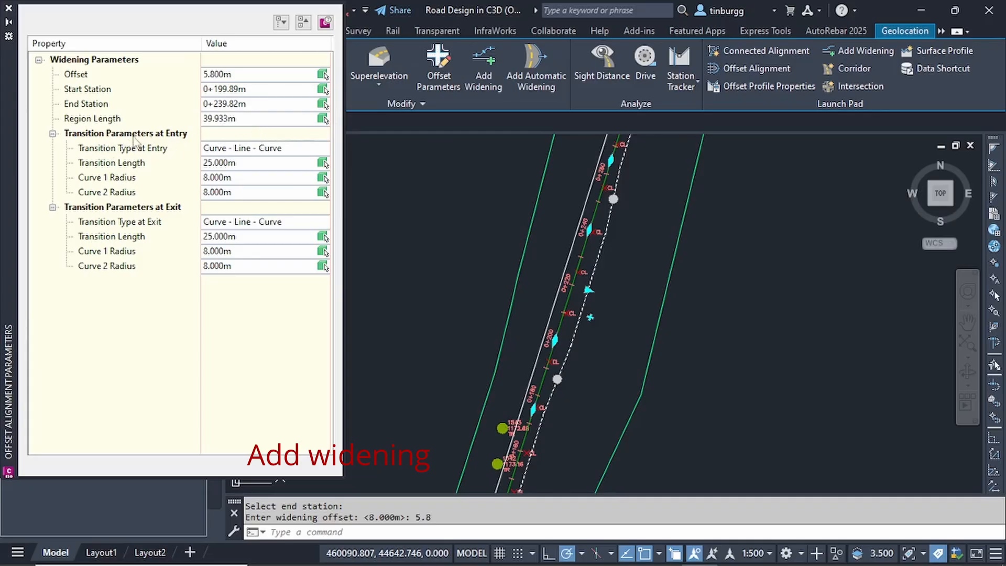
pyautogui.click(255, 151)
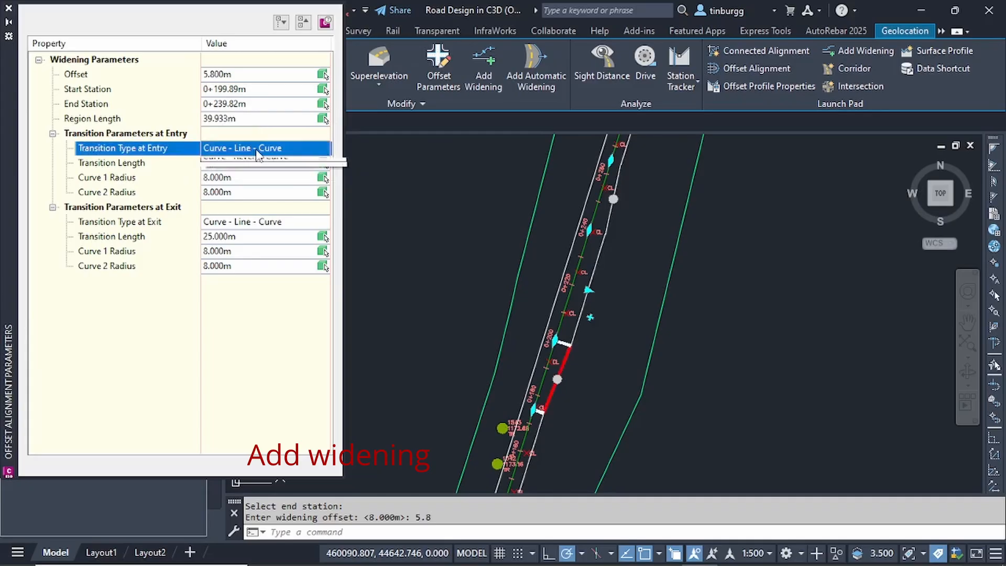
pyautogui.click(257, 152)
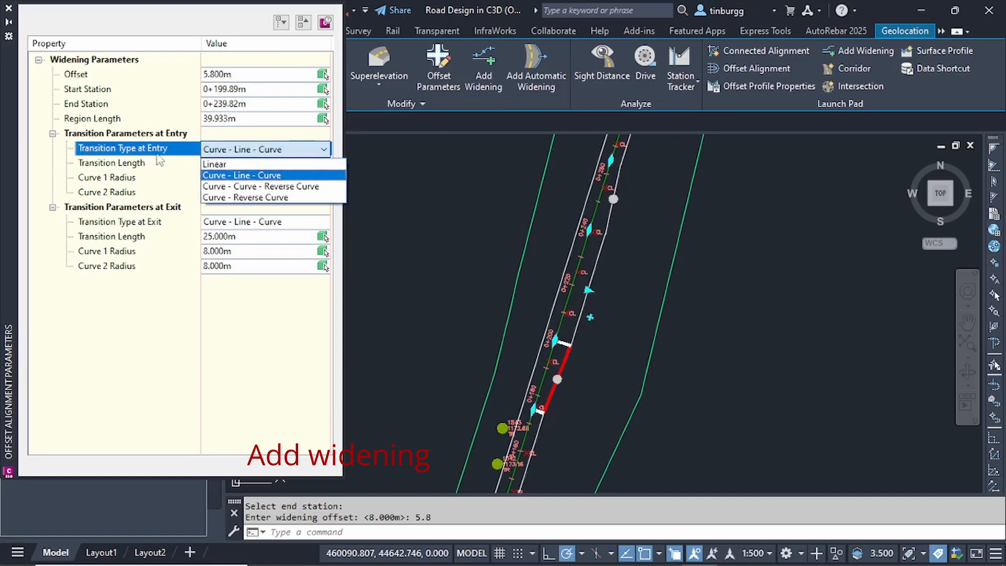
pyautogui.click(236, 164)
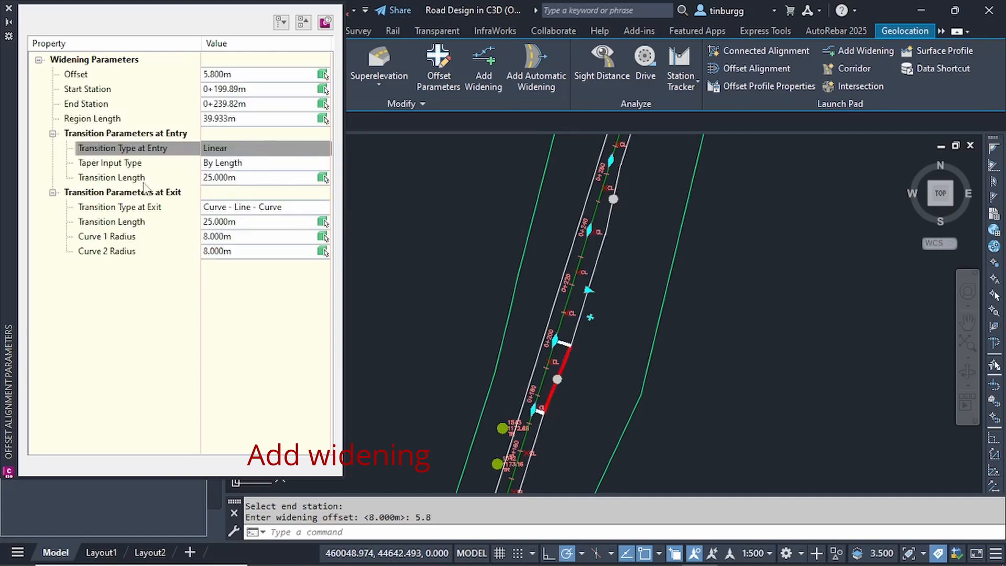
# Set the widening's entry transition length to 3 m
pyautogui.click(242, 178)
pyautogui.click(244, 178)
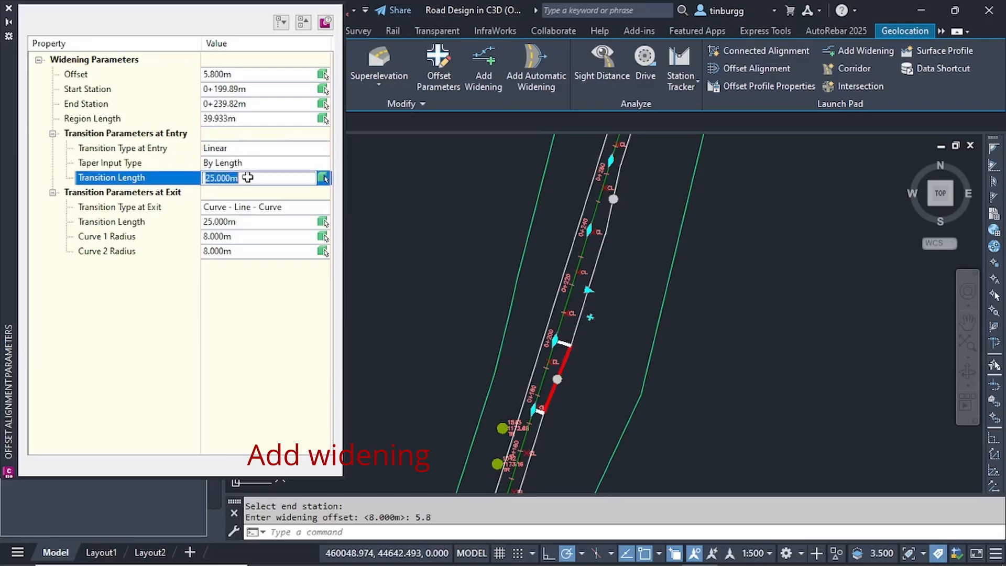
pyautogui.click(158, 165)
pyautogui.click(267, 164)
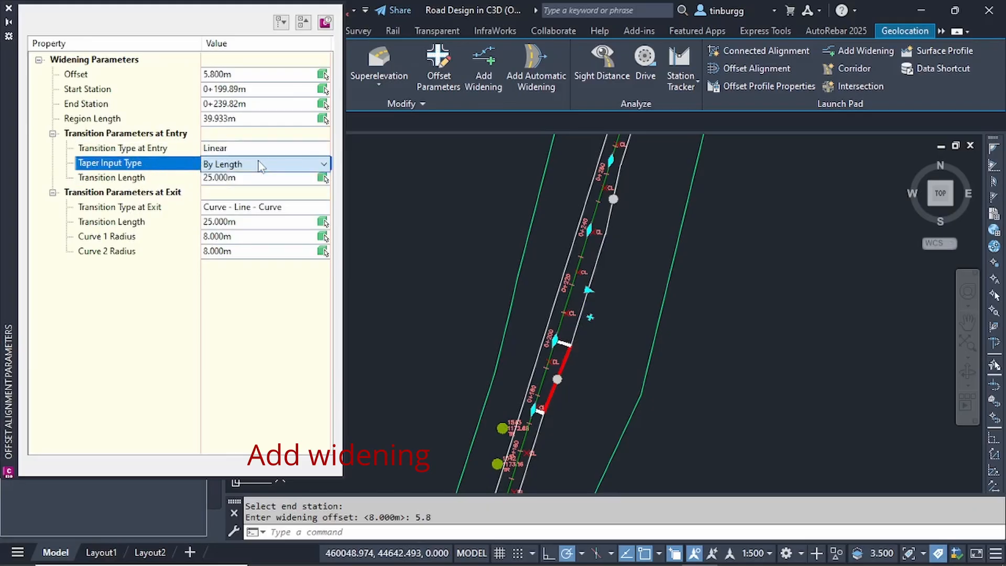
pyautogui.click(249, 180)
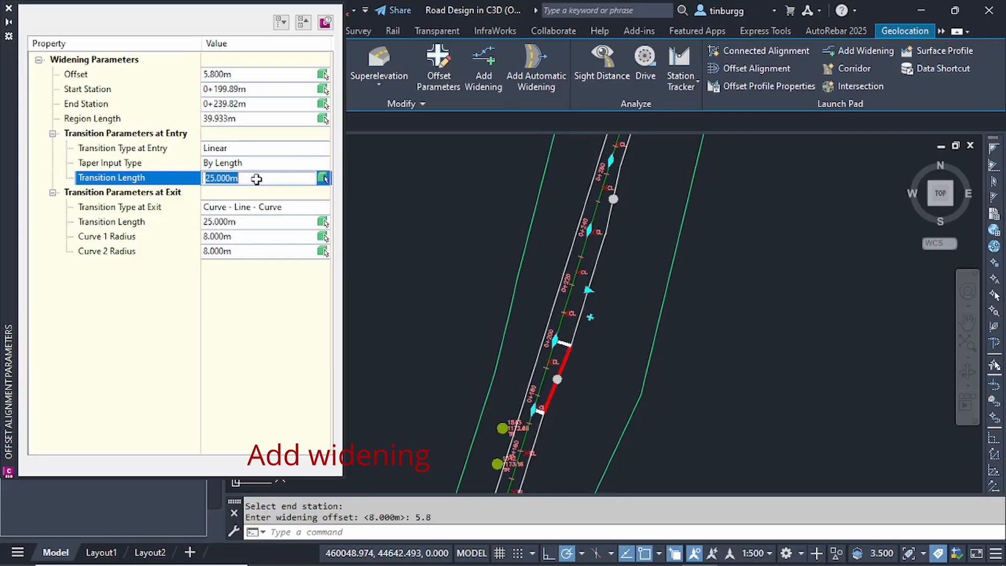
pyautogui.write('3')
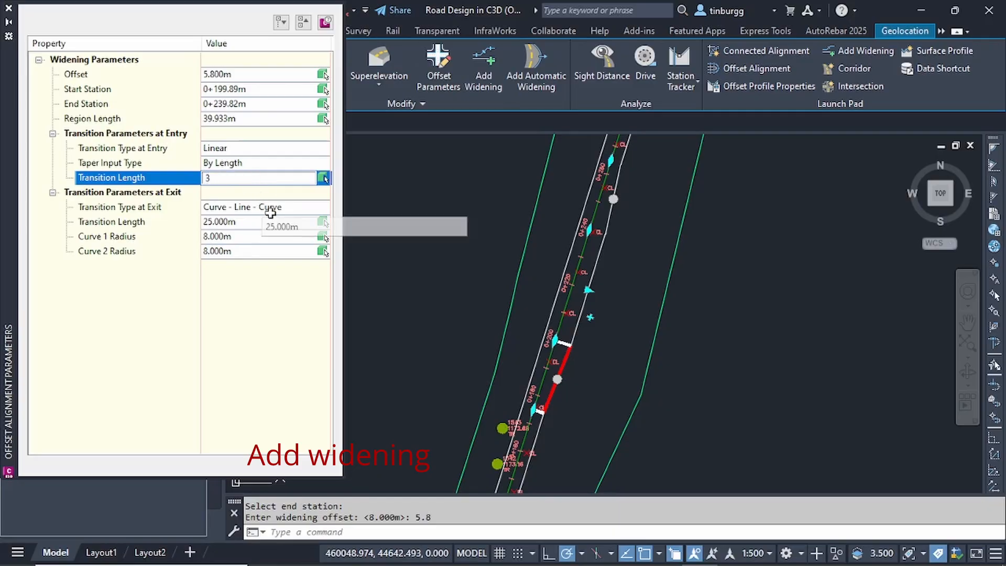
pyautogui.press('Return')
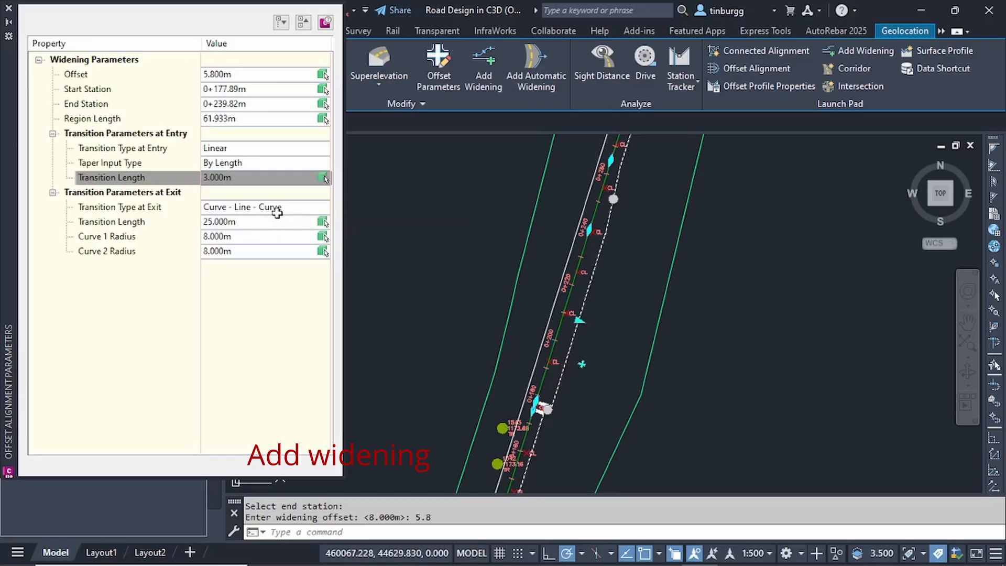
# Change the widening's exit transition type to Linear and set its transition length to 3 m
pyautogui.click(279, 207)
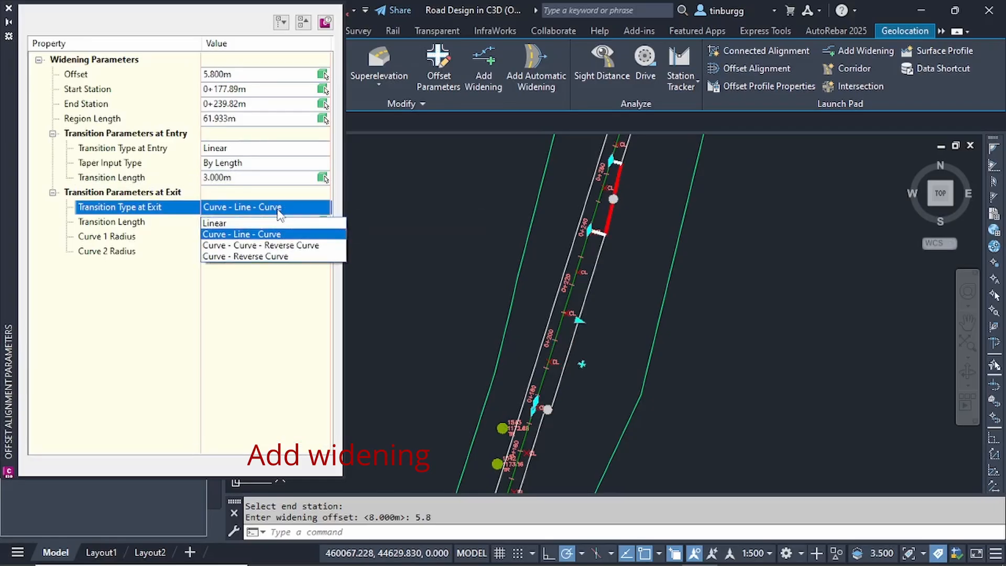
pyautogui.click(250, 228)
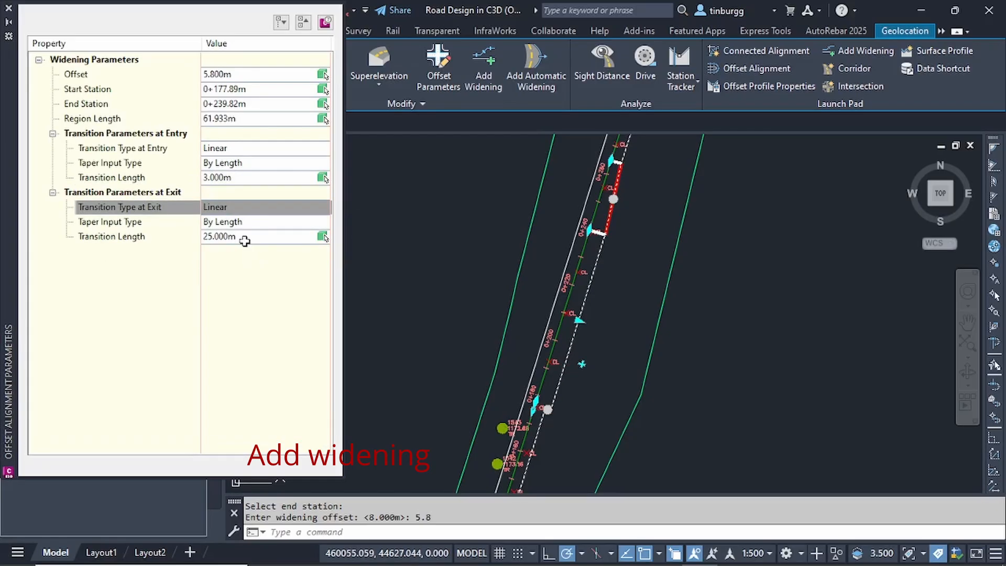
pyautogui.click(243, 235)
pyautogui.click(247, 239)
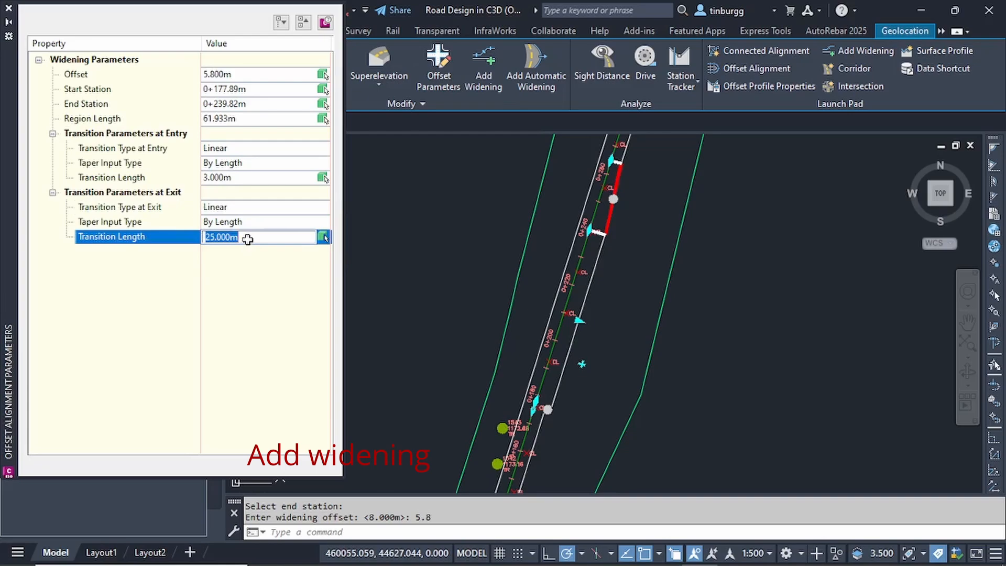
pyautogui.write('3')
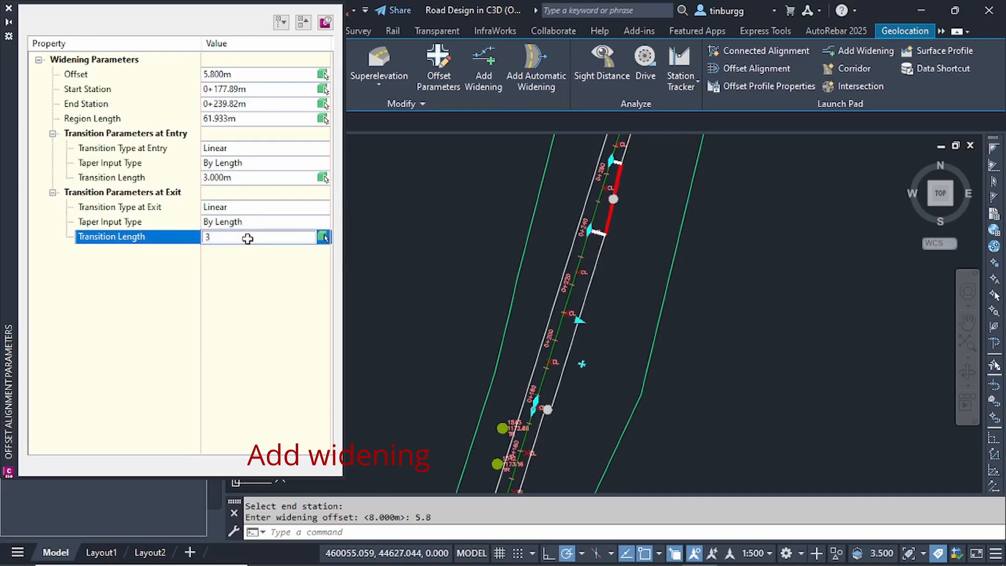
pyautogui.click(255, 196)
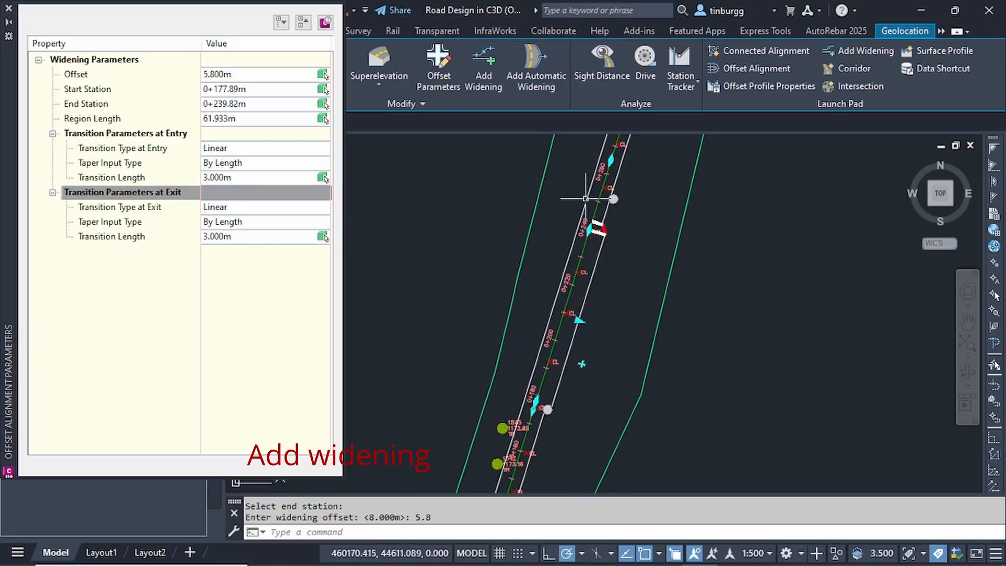
# Set the widening's start station to 200 and end station to 240, and close the offset alignment parameters
pyautogui.click(241, 89)
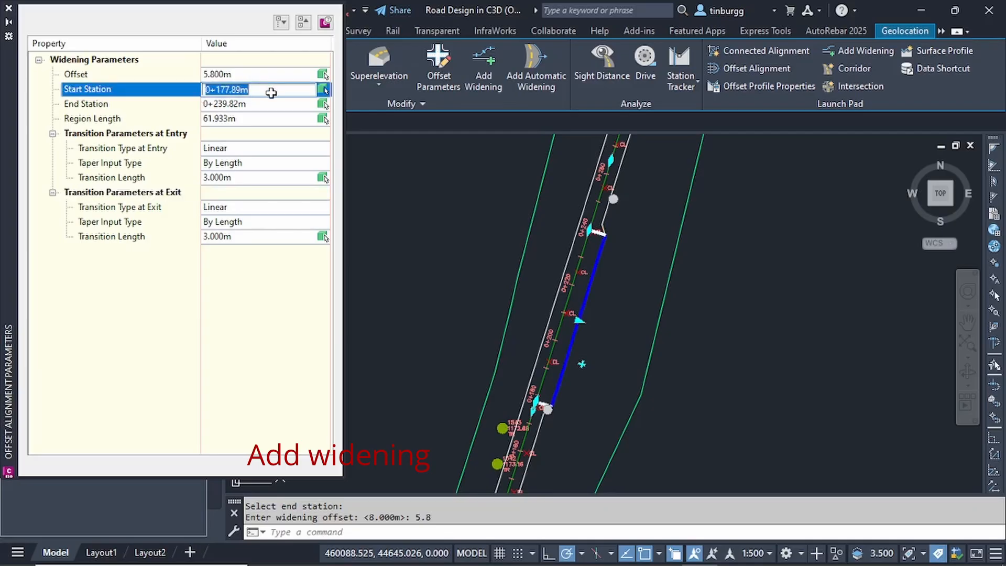
pyautogui.write('200')
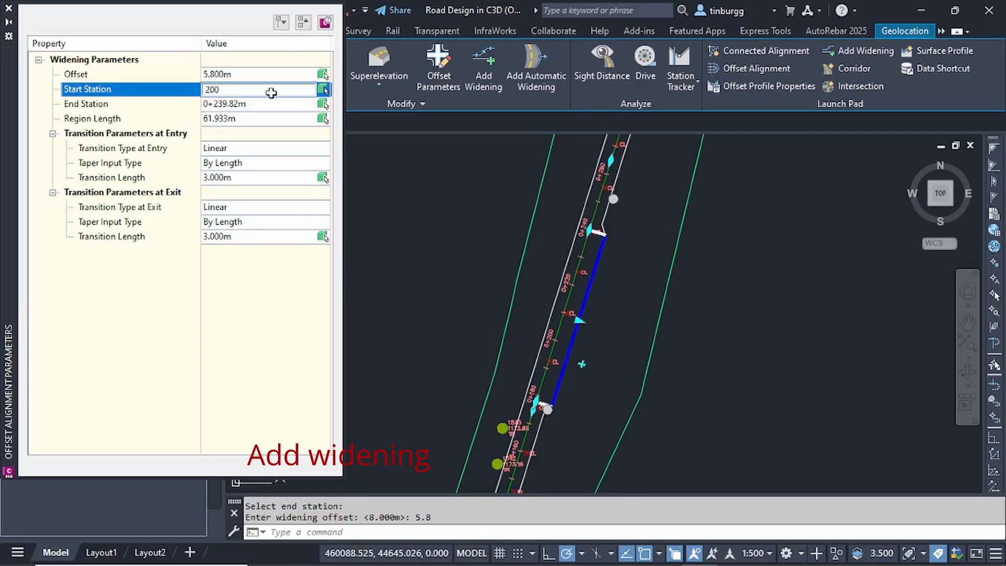
pyautogui.press('Return')
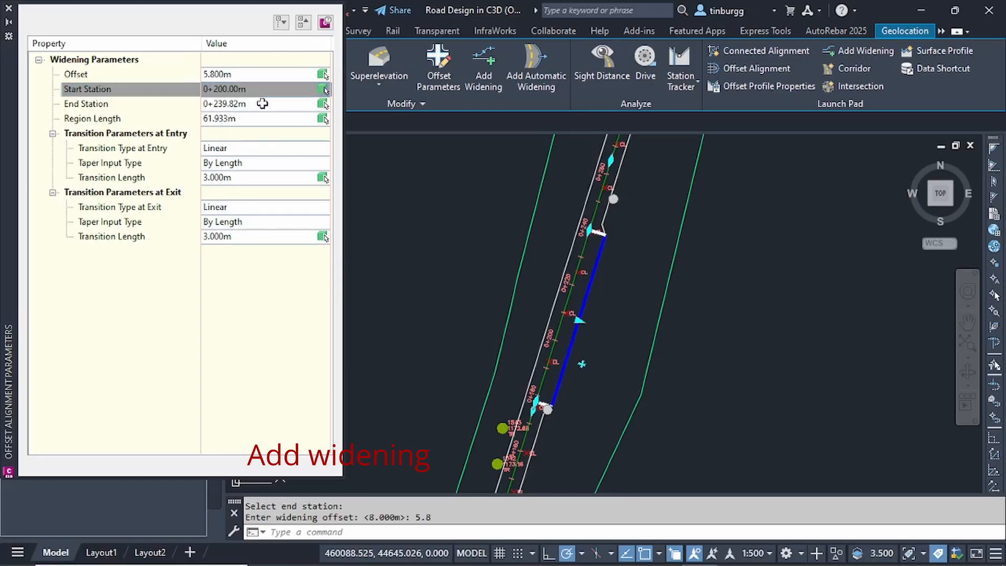
pyautogui.click(260, 104)
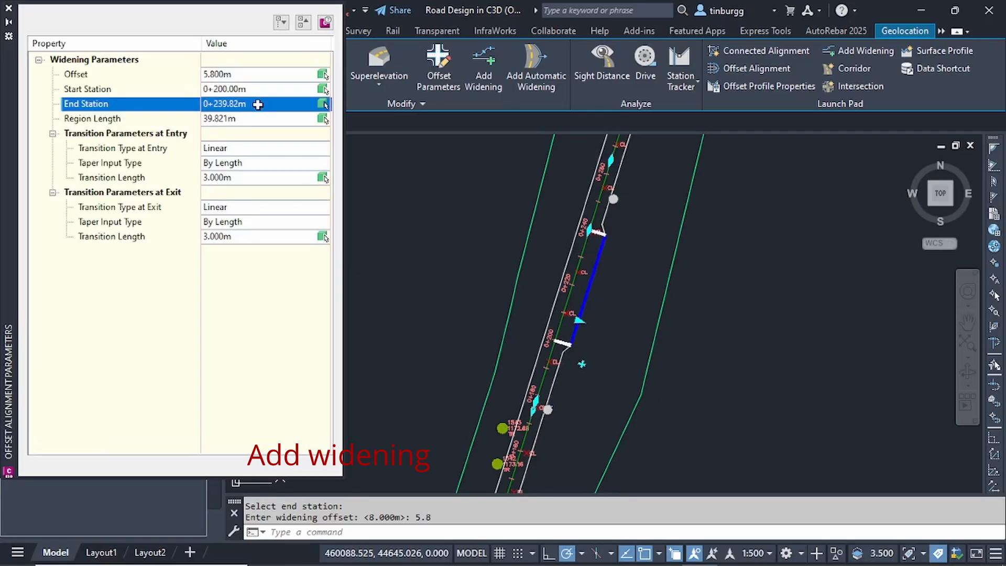
pyautogui.click(259, 104)
pyautogui.write('2')
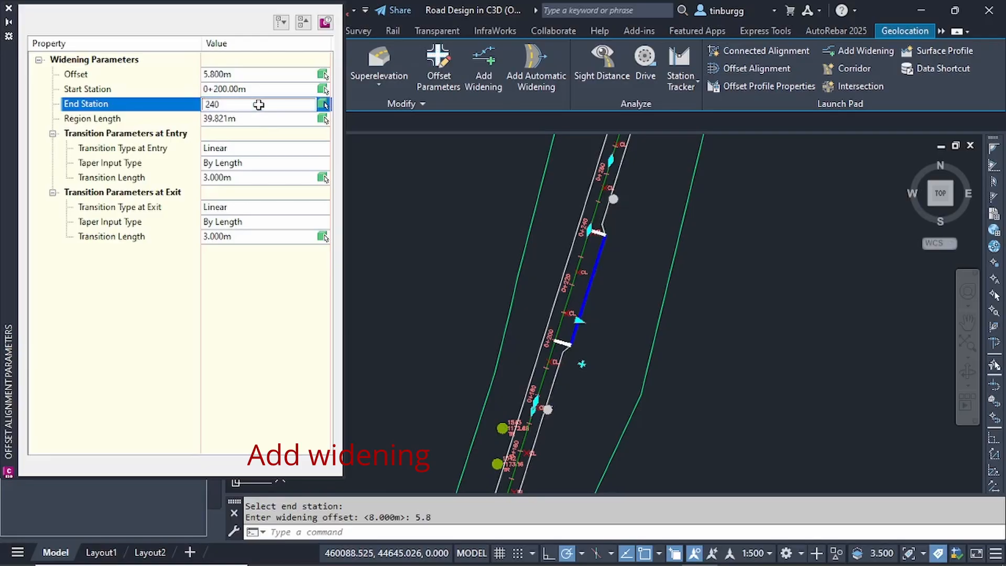
pyautogui.write('40')
pyautogui.press('Return')
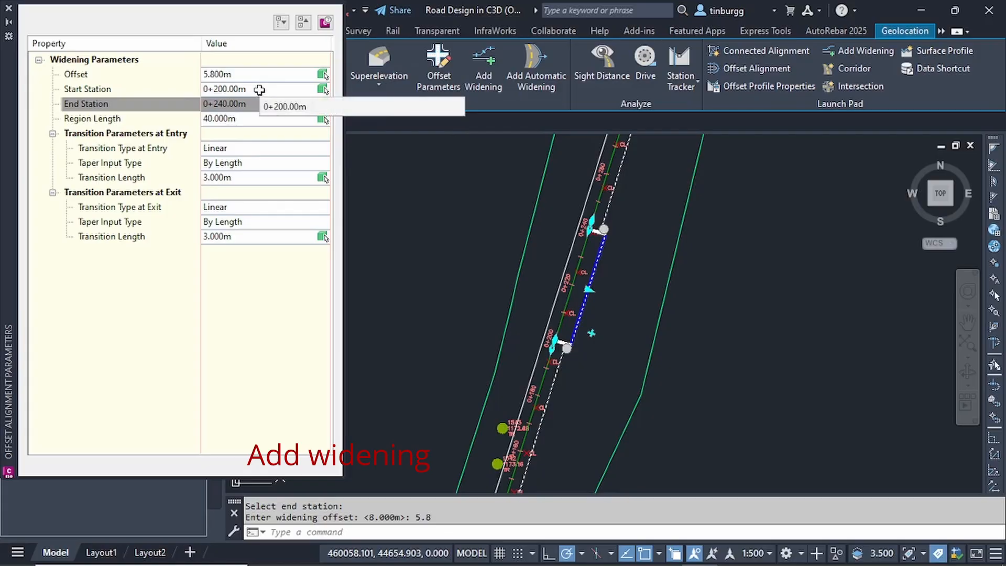
pyautogui.click(8, 8)
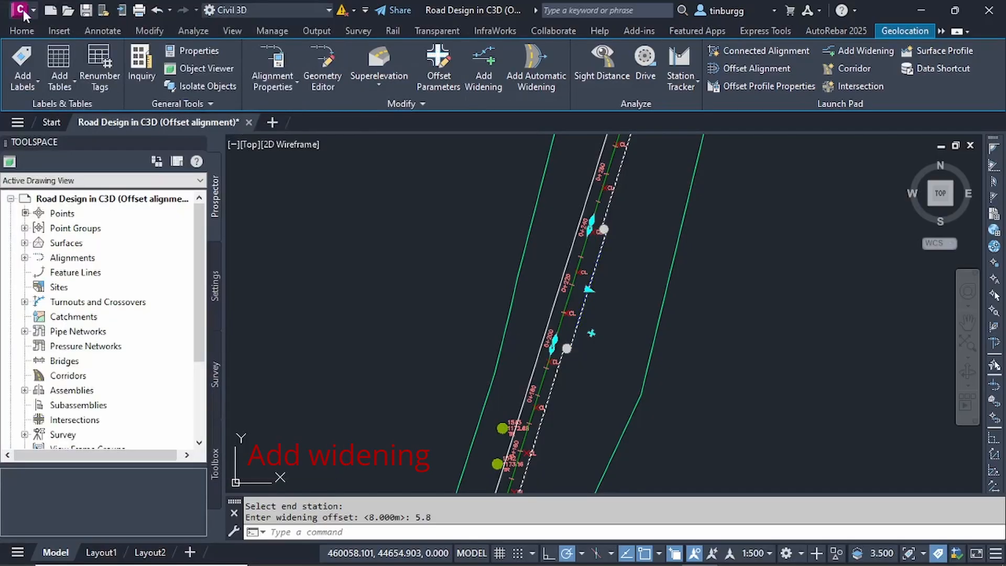
# Examine the widened part of the right offset alignment and its transitions near 0+200 and 0+240, and deselect the alignment
pyautogui.scroll(4, 610, 229)
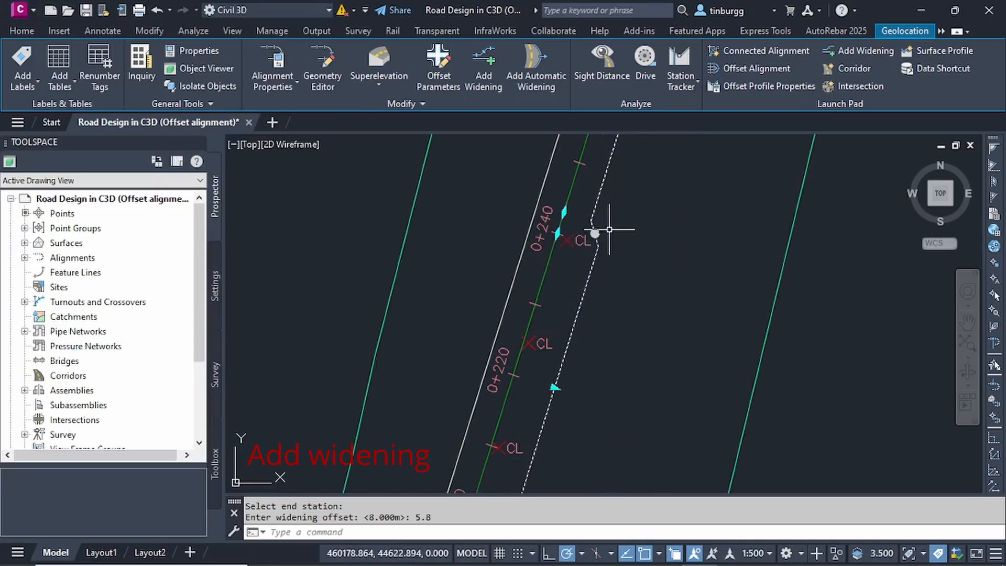
pyautogui.scroll(-4, 616, 251)
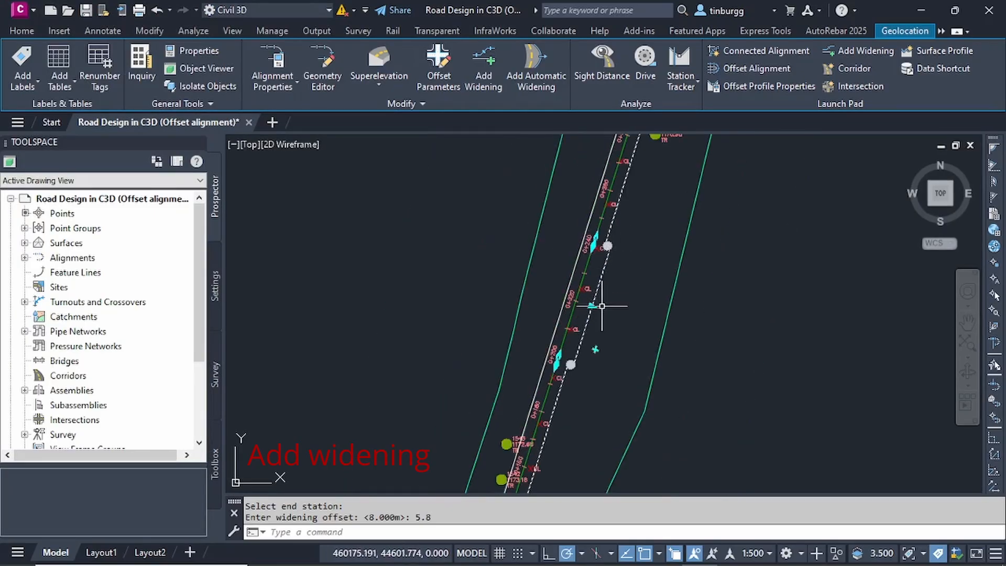
pyautogui.scroll(4, 597, 306)
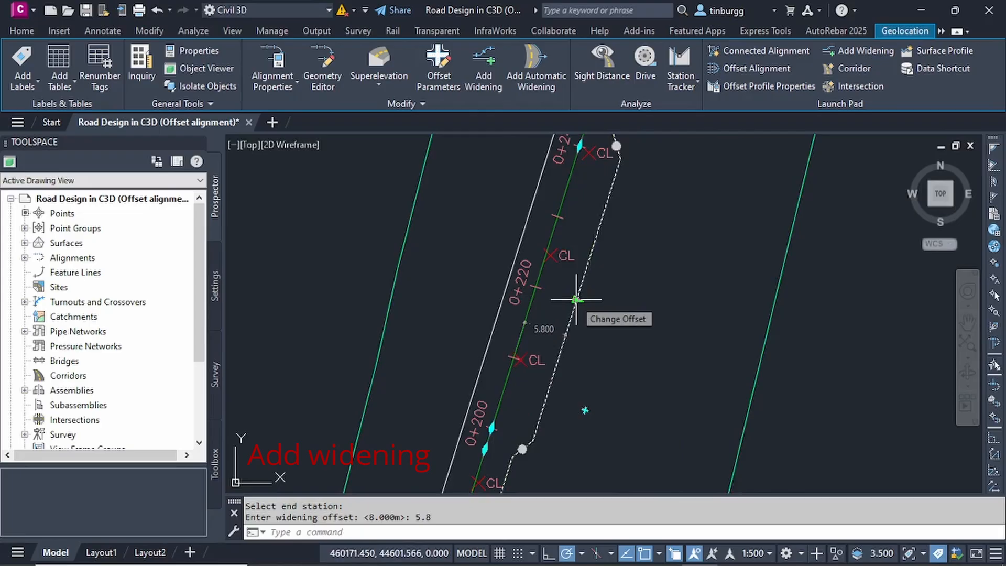
pyautogui.scroll(-4, 632, 308)
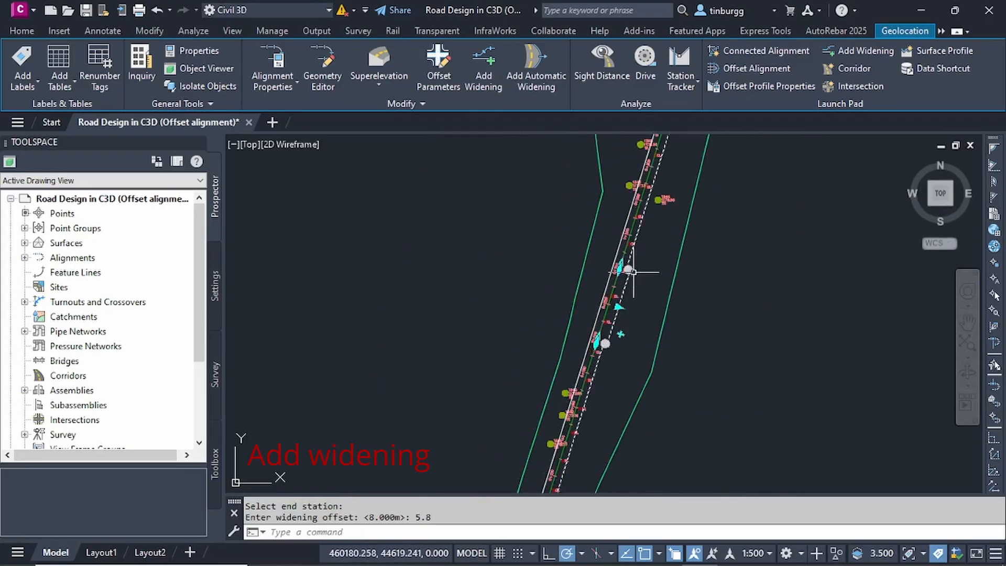
pyautogui.scroll(4, 593, 283)
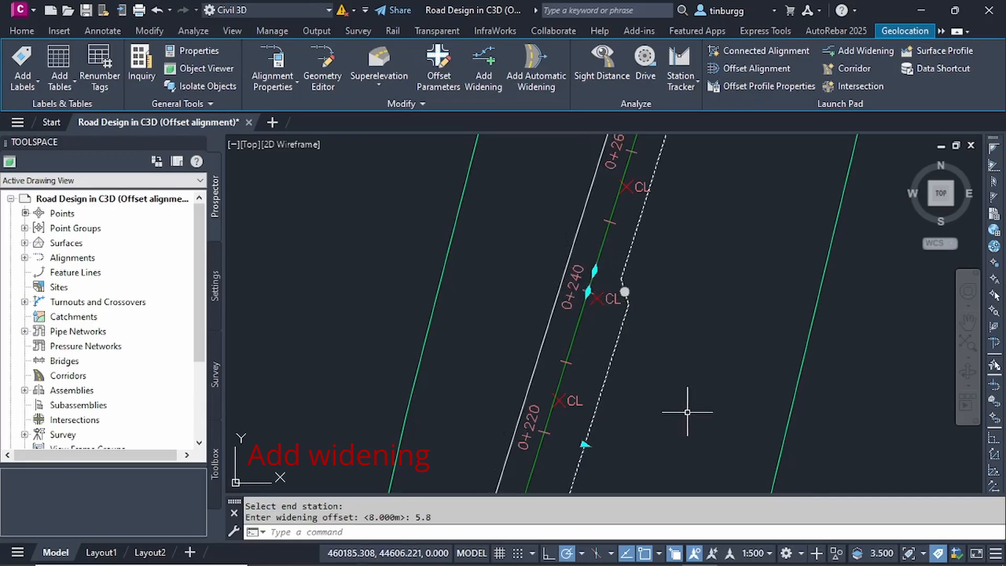
pyautogui.moveTo(623, 293); pyautogui.dragTo(621, 250, button='middle')
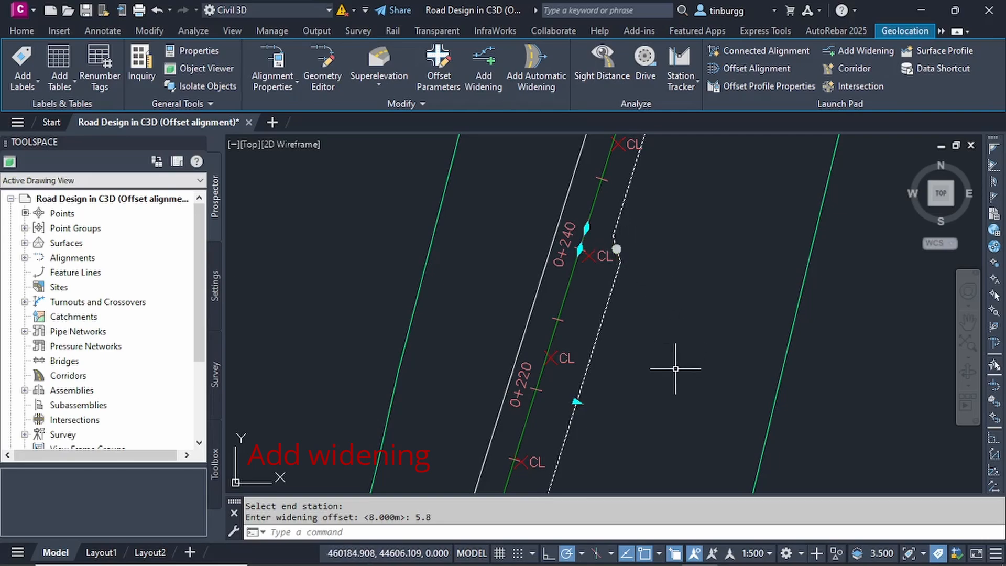
pyautogui.moveTo(675, 368); pyautogui.dragTo(677, 312, button='middle')
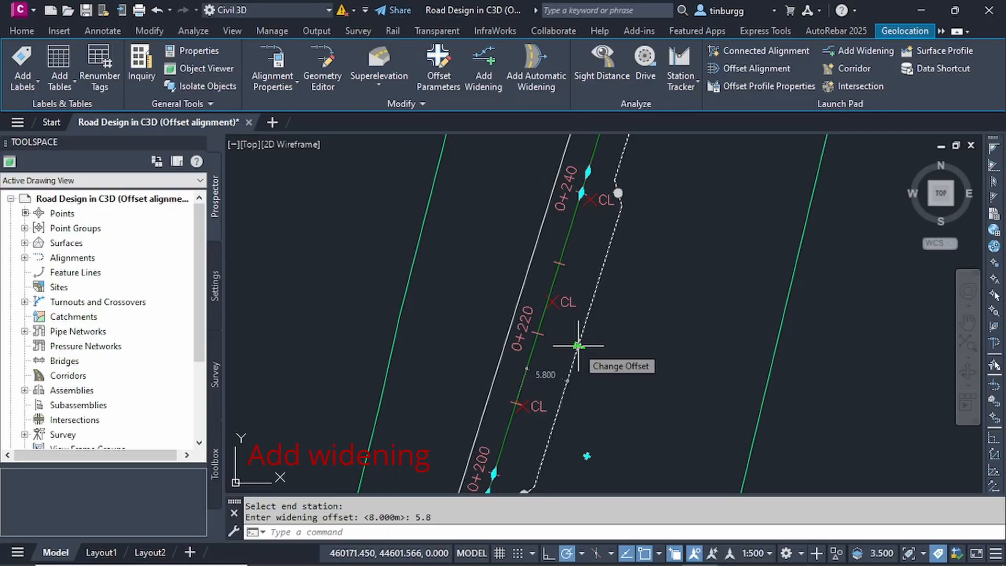
pyautogui.press('Escape')
pyautogui.press('Escape')
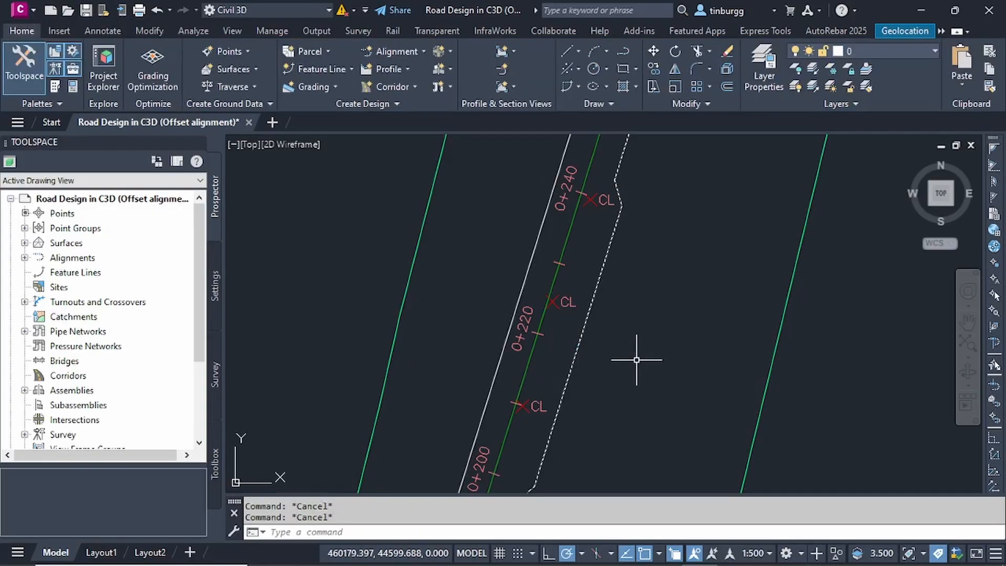
# Examine the offset alignments along the road and compare the widened stretch with the adjoining road edges
pyautogui.scroll(-4, 636, 344)
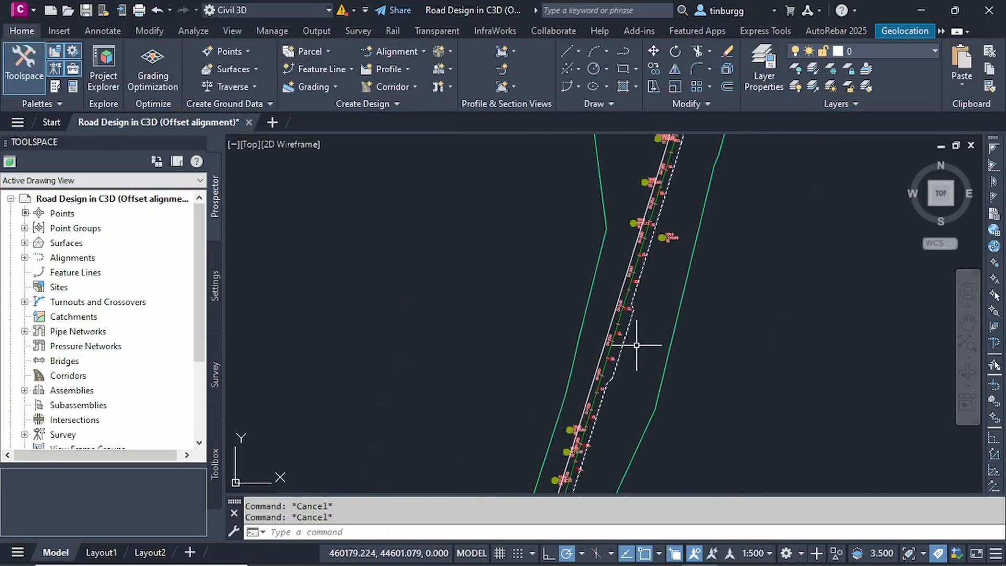
pyautogui.scroll(4, 637, 346)
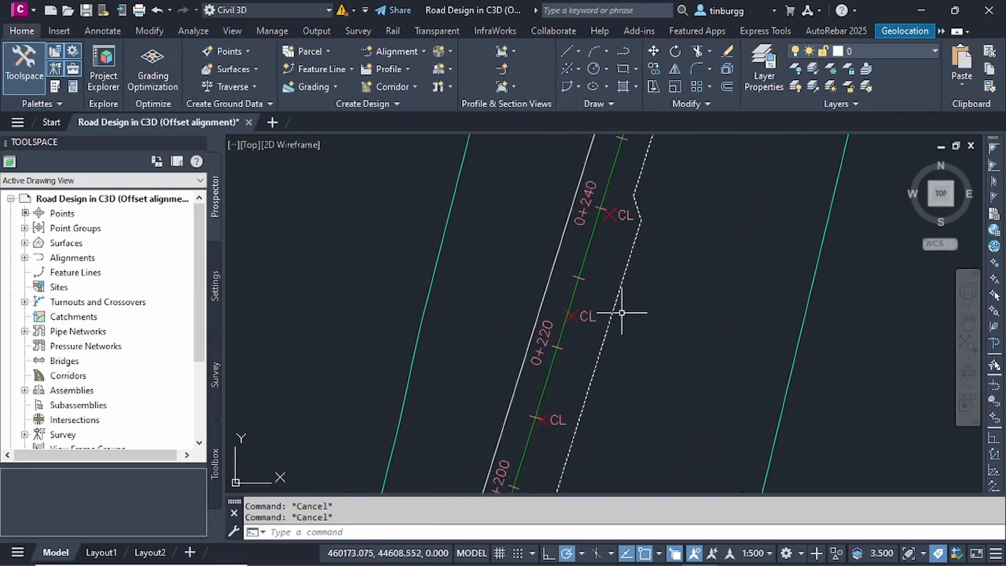
pyautogui.scroll(-4, 689, 338)
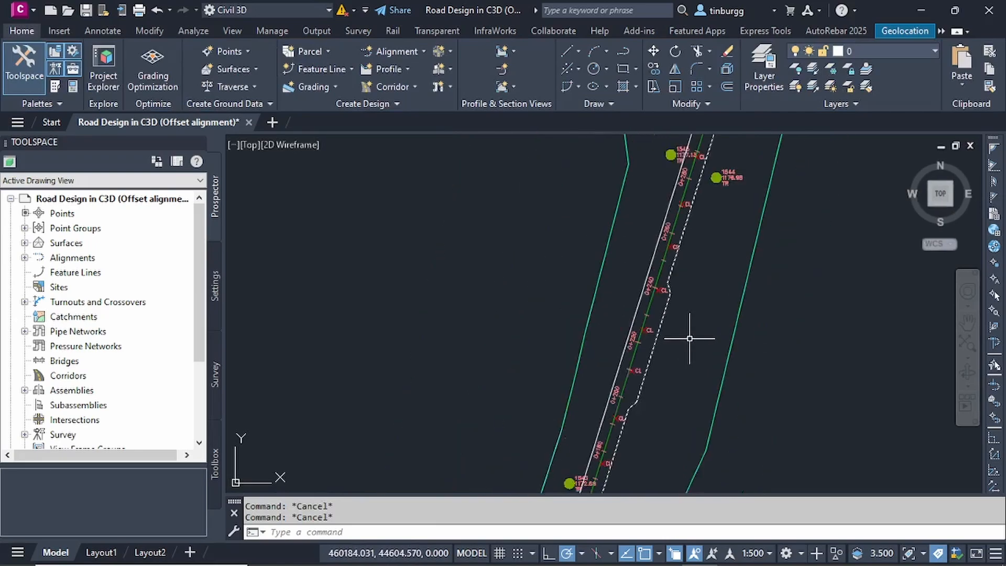
pyautogui.moveTo(712, 389)
pyautogui.mouseDown(button='middle')
pyautogui.moveTo(685, 299)
pyautogui.moveTo(681, 189)
pyautogui.mouseUp(button='middle')
pyautogui.moveTo(627, 354); pyautogui.dragTo(610, 457, button='middle')
pyautogui.moveTo(690, 237); pyautogui.dragTo(593, 397, button='middle')
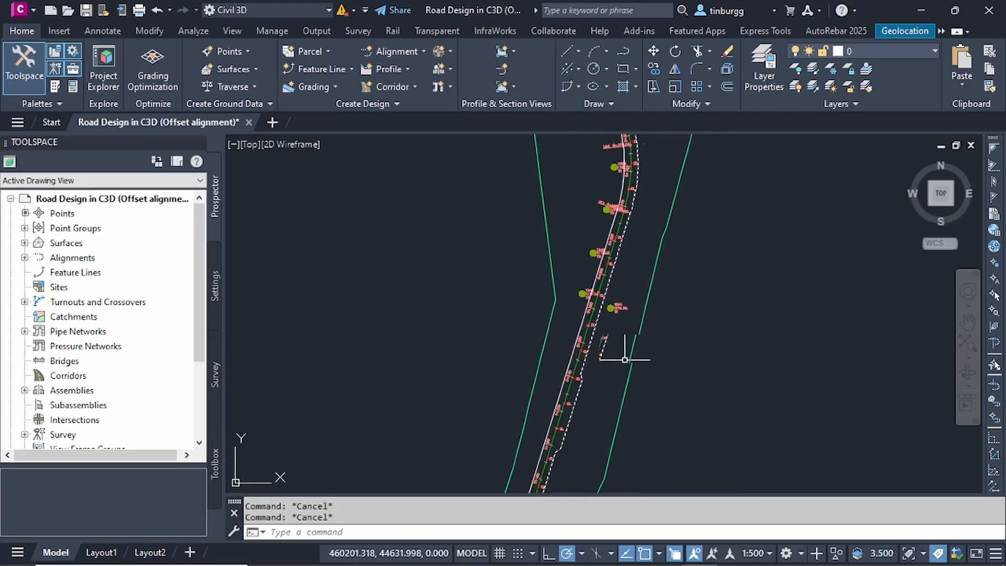
pyautogui.scroll(-4, 625, 360)
pyautogui.moveTo(639, 319); pyautogui.dragTo(639, 386, button='middle')
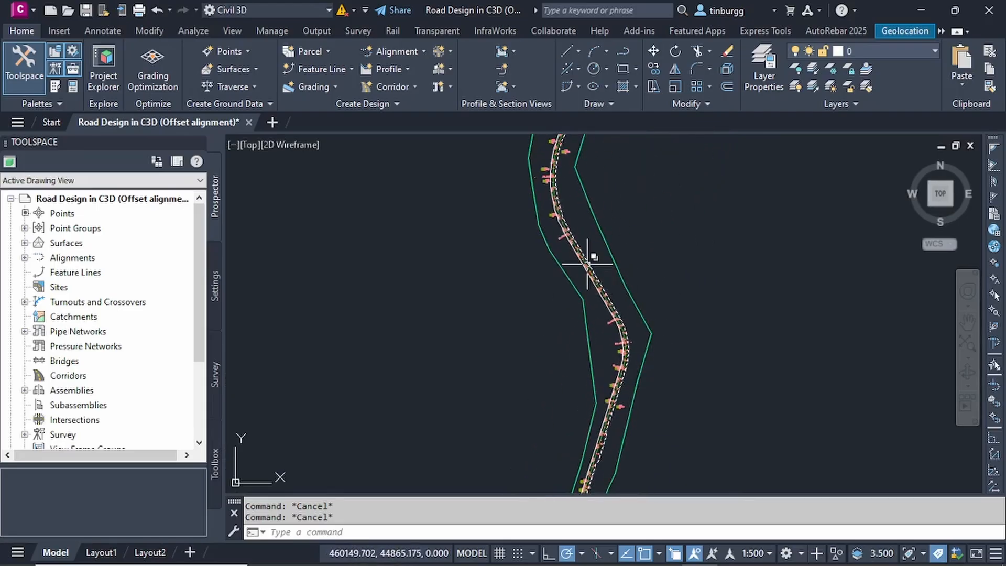
pyautogui.scroll(3, 595, 260)
pyautogui.scroll(-3, 606, 285)
pyautogui.scroll(-4, 606, 284)
pyautogui.moveTo(648, 356); pyautogui.dragTo(613, 306, button='middle')
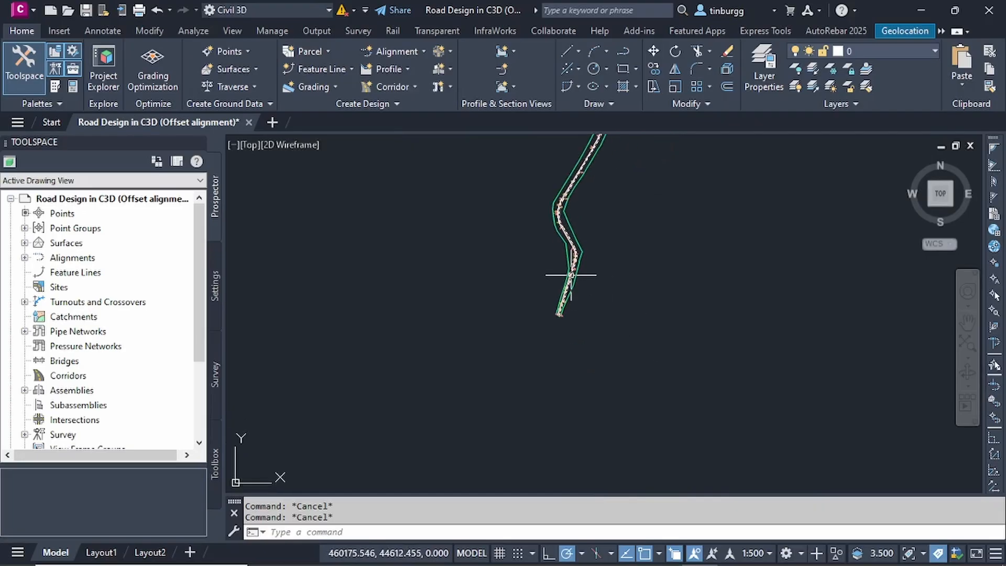
pyautogui.scroll(5, 572, 275)
pyautogui.scroll(4, 572, 260)
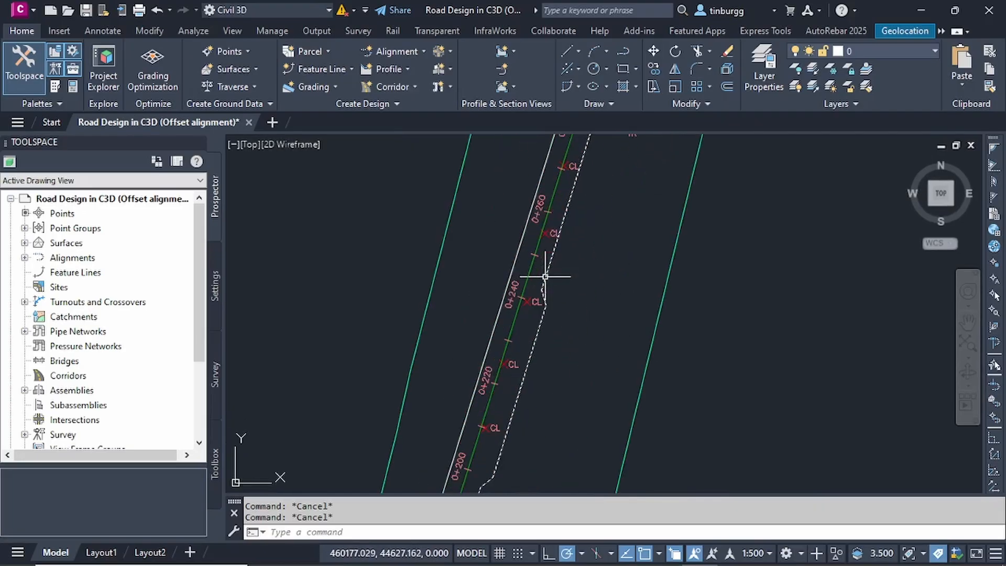
pyautogui.scroll(2, 540, 289)
pyautogui.scroll(-5, 551, 306)
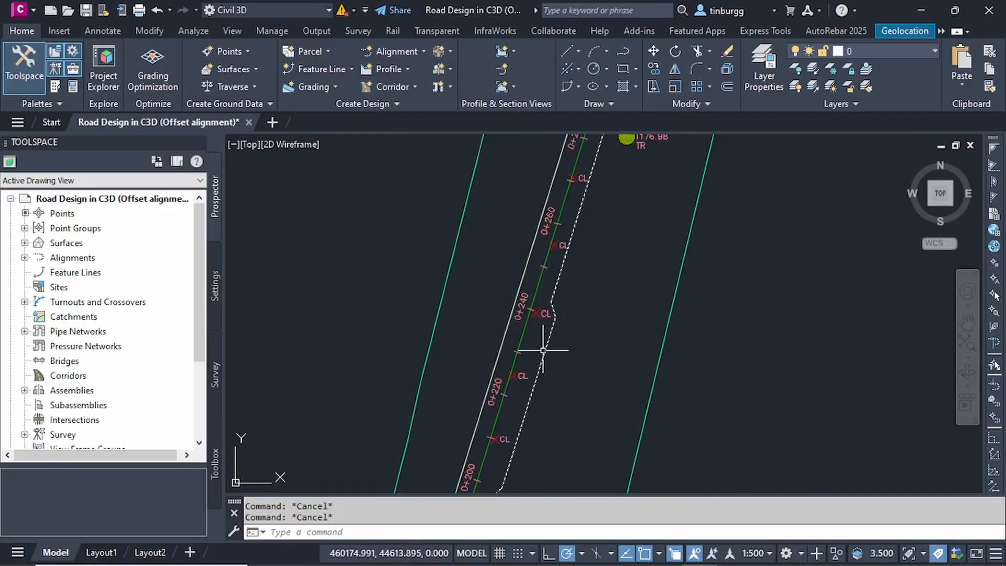
pyautogui.moveTo(563, 356); pyautogui.dragTo(578, 316, button='middle')
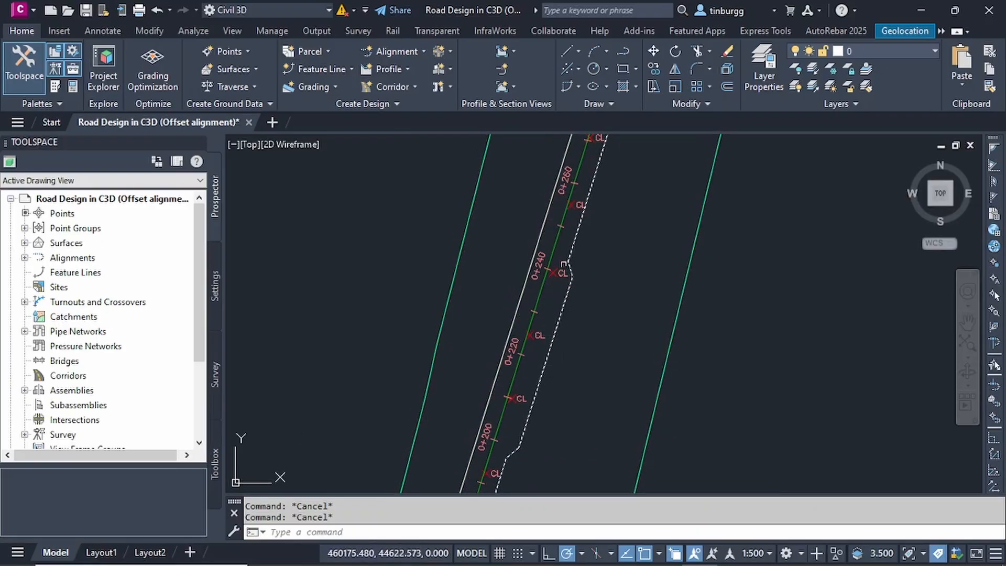
pyautogui.scroll(2, 563, 253)
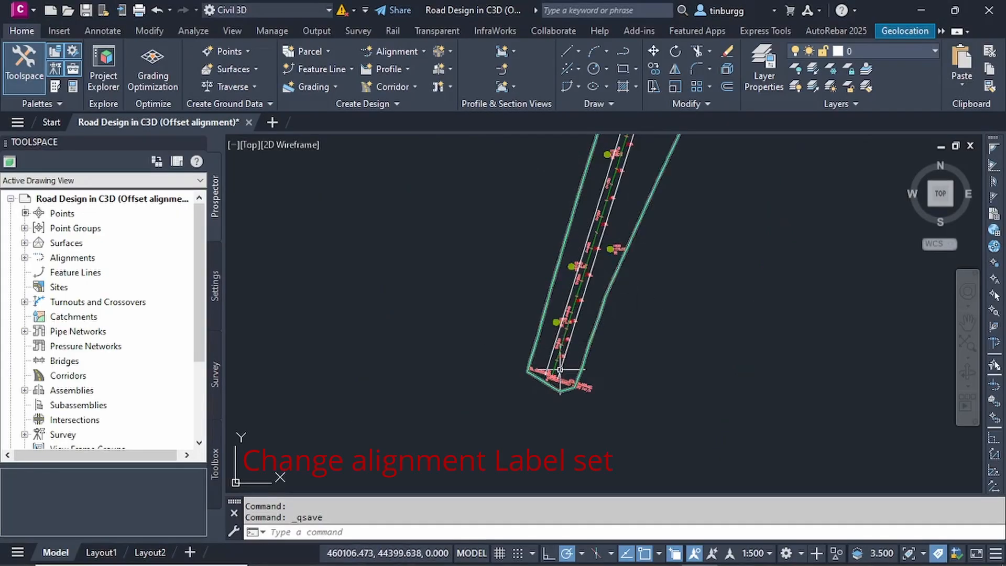
# Edit the ROAD WAY centreline's alignment labels and choose the "Major and Minor only" label set for import
pyautogui.scroll(3, 642, 349)
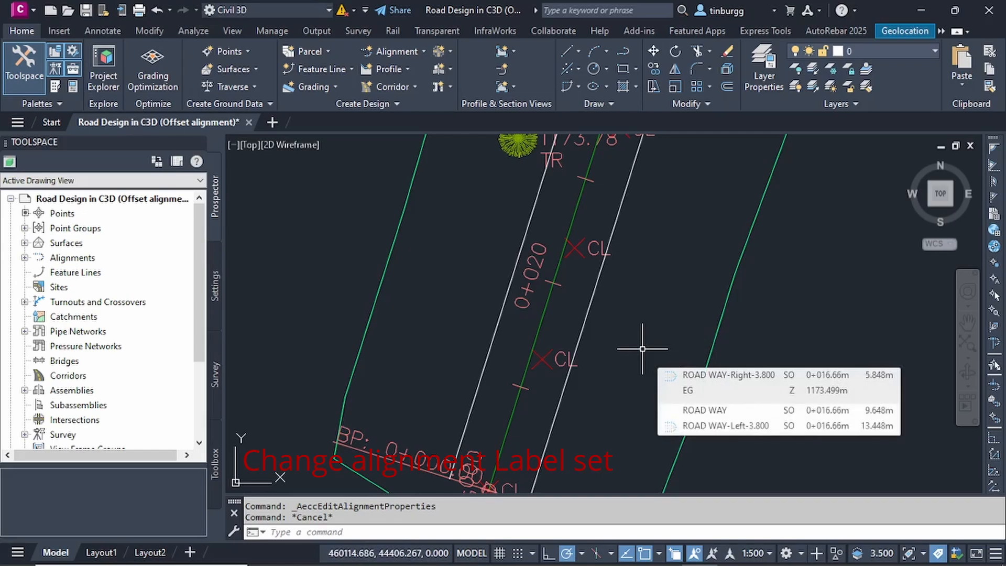
pyautogui.moveTo(643, 348); pyautogui.dragTo(665, 303, button='middle')
pyautogui.moveTo(615, 363); pyautogui.dragTo(633, 321, button='middle')
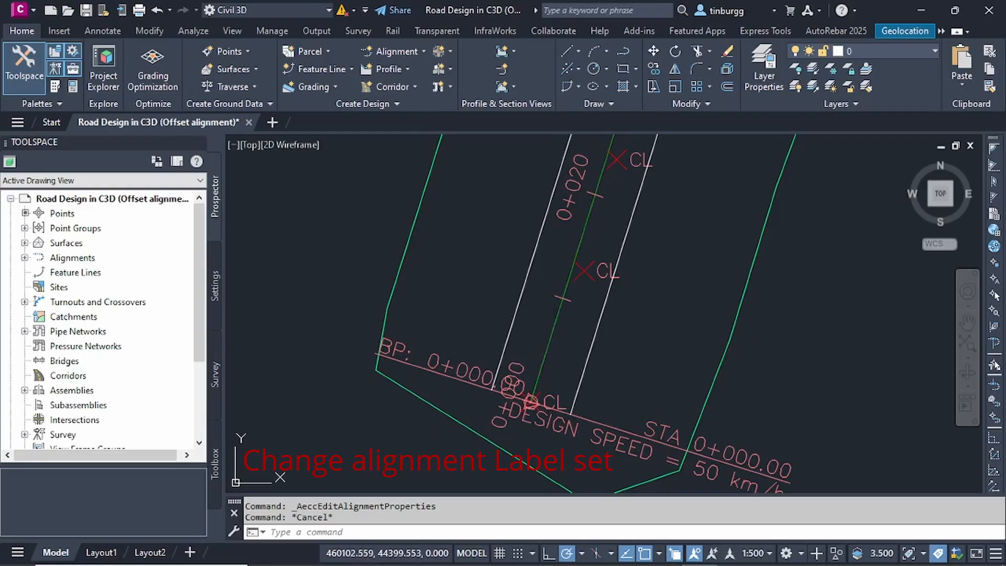
pyautogui.click(550, 336)
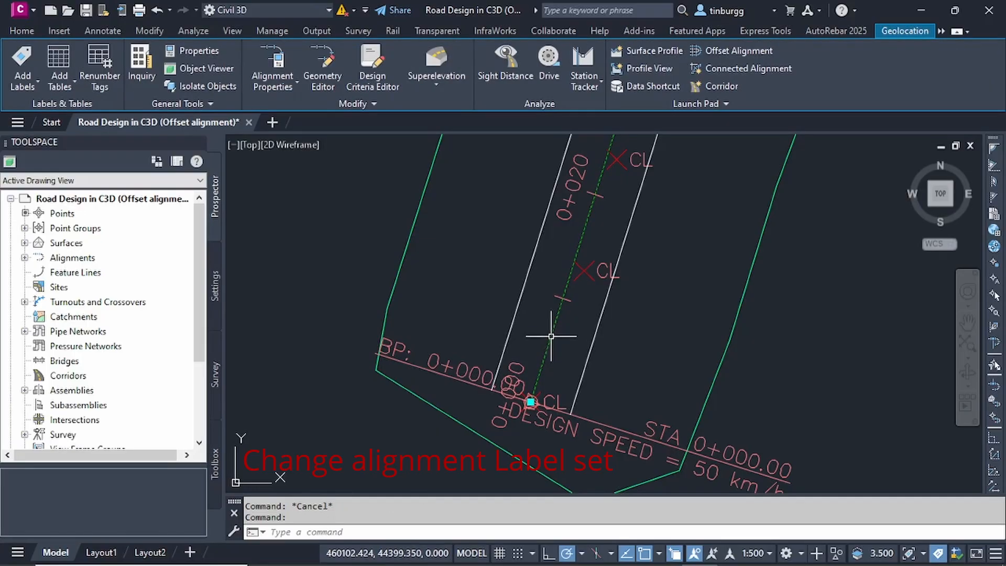
pyautogui.rightClick(653, 361)
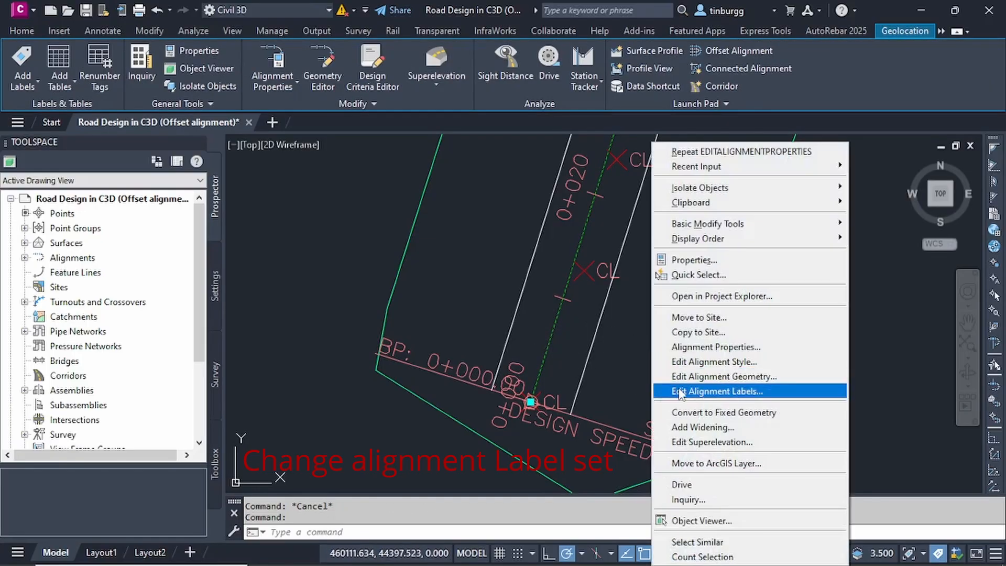
pyautogui.click(723, 392)
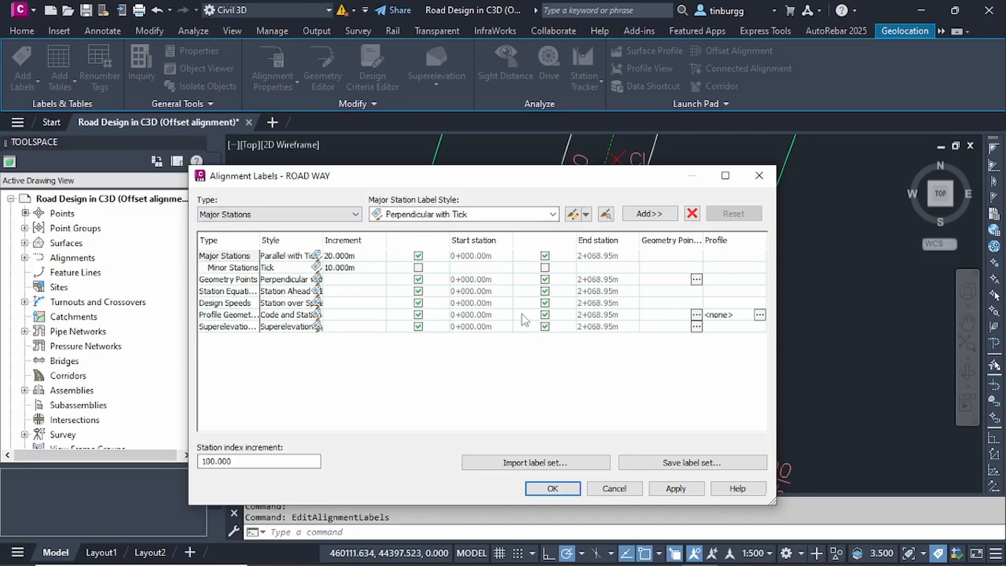
pyautogui.click(531, 464)
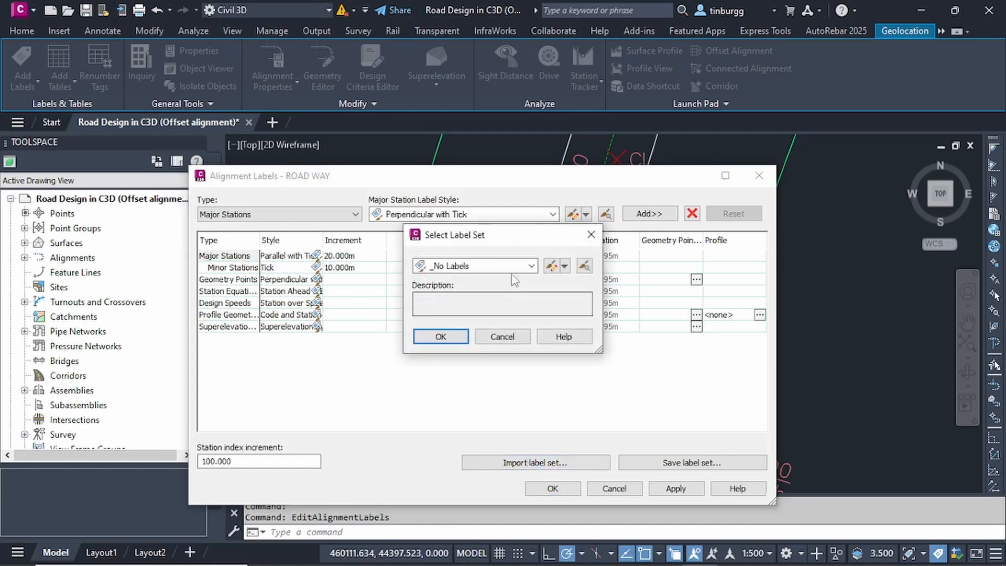
pyautogui.click(531, 265)
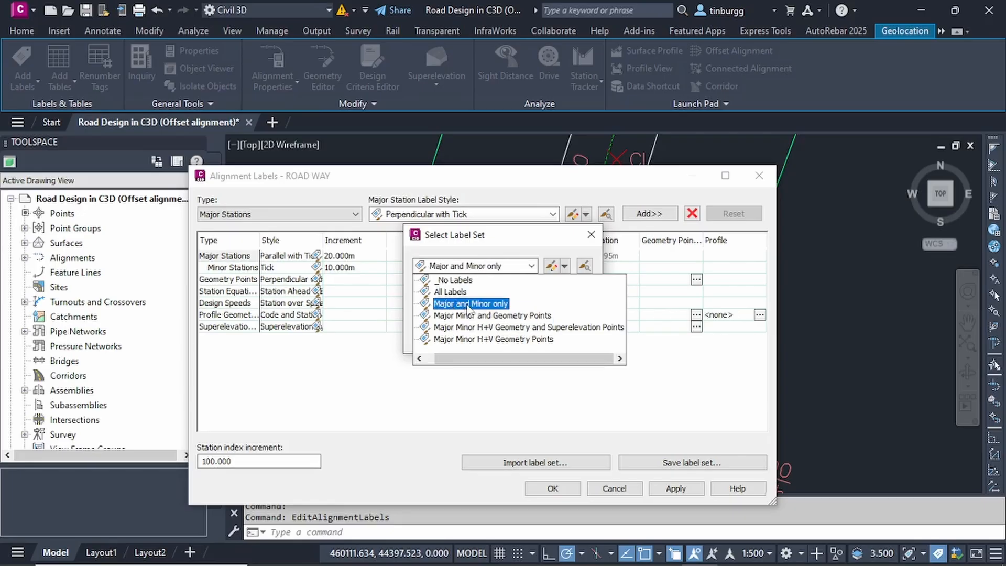
pyautogui.click(479, 304)
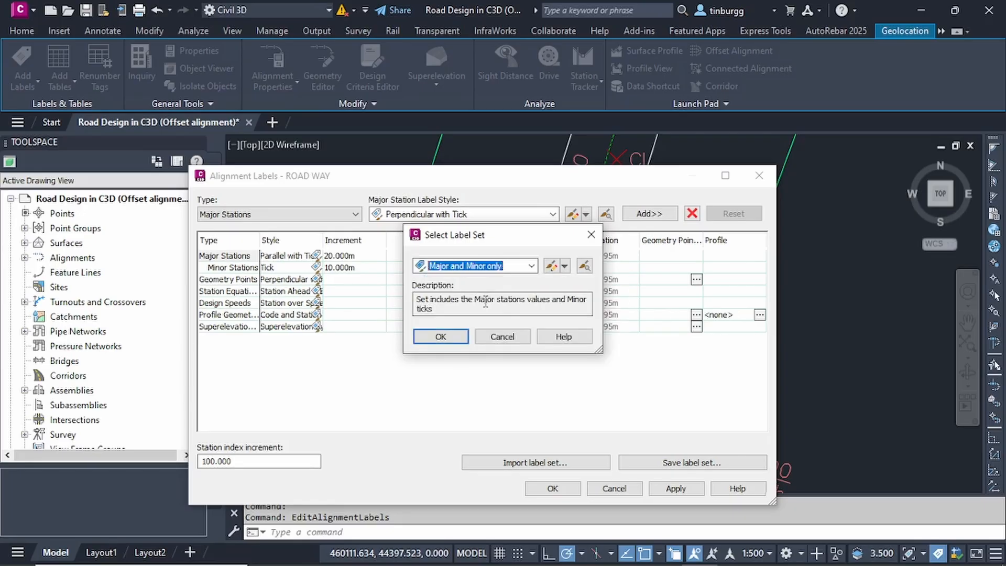
pyautogui.click(441, 337)
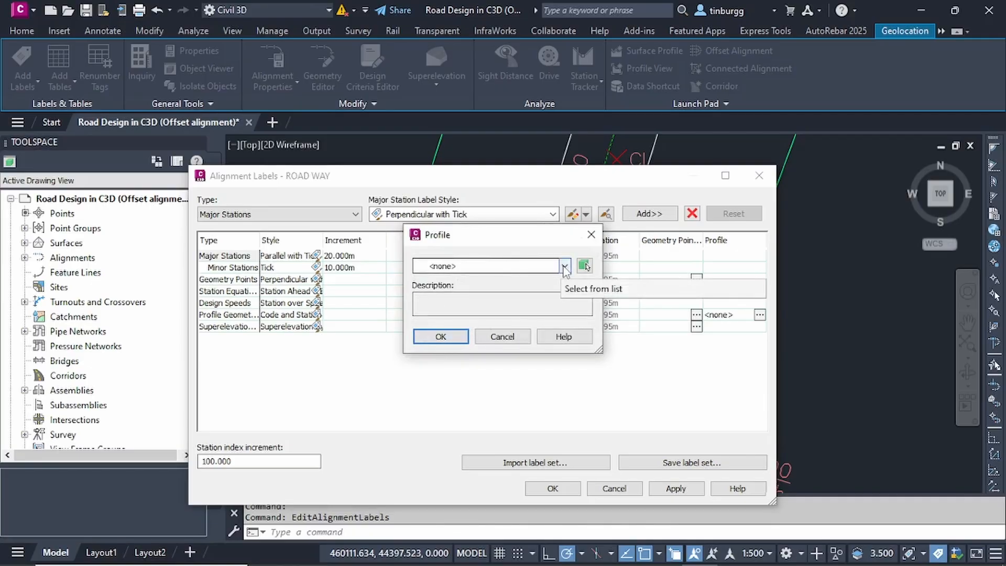
# Keep the label set's profile as <none>, accept the ROAD WAY alignment labels, and deselect the alignment
pyautogui.click(565, 267)
pyautogui.click(565, 267)
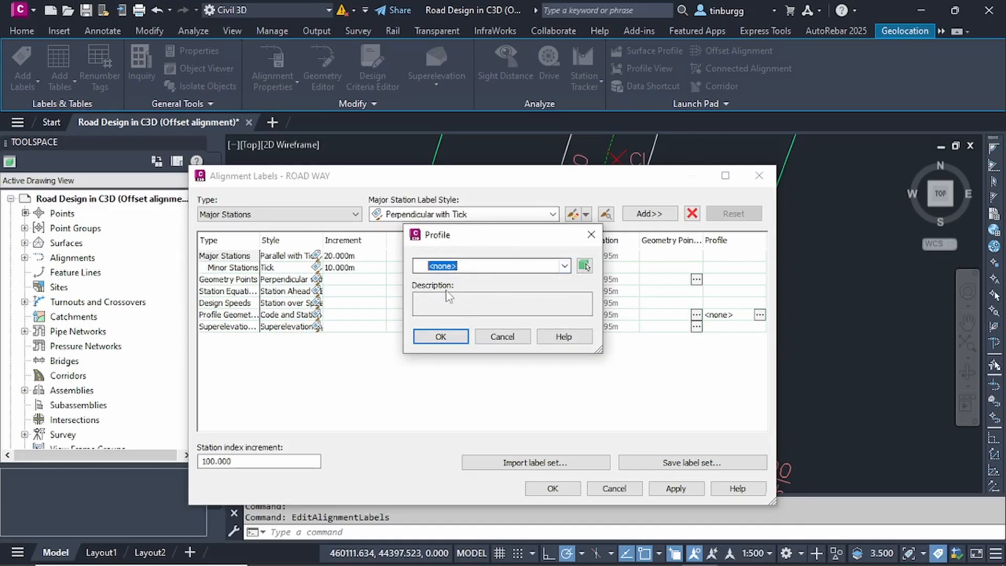
pyautogui.click(450, 334)
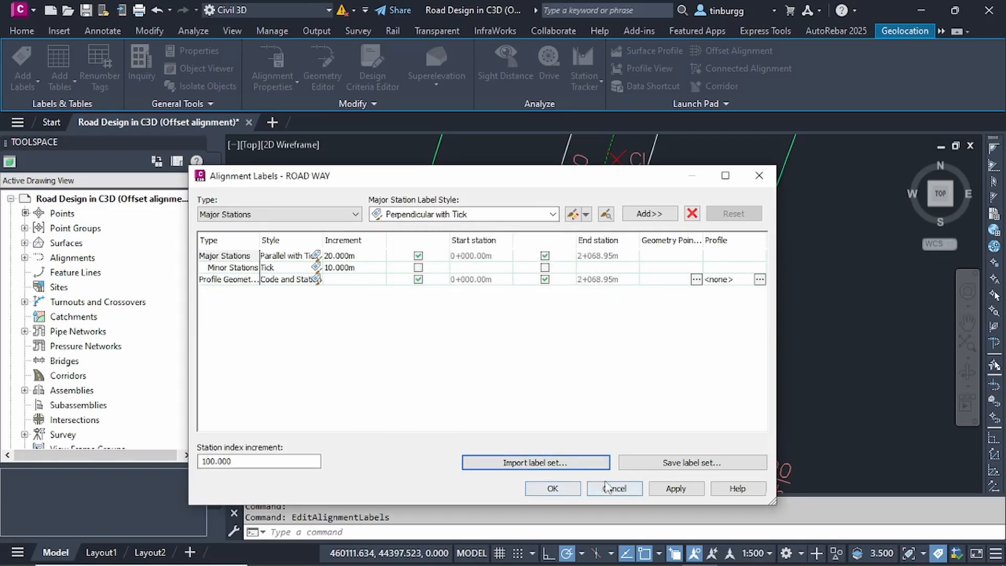
pyautogui.click(554, 488)
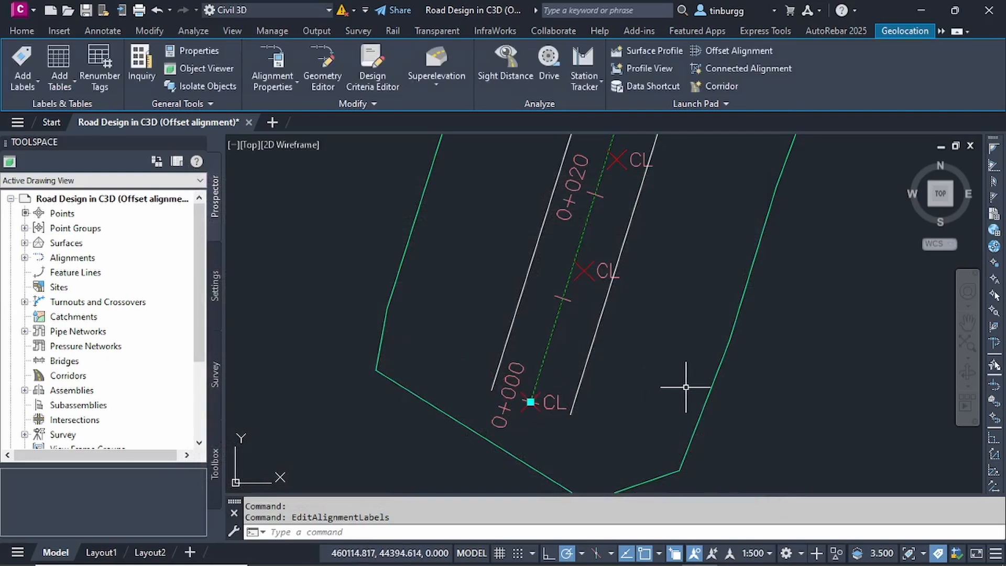
pyautogui.press('Escape')
# Examine the major station labels and minor ticks from the road's start at 0+000 to the widened stretch near 0+240
pyautogui.scroll(-4, 639, 365)
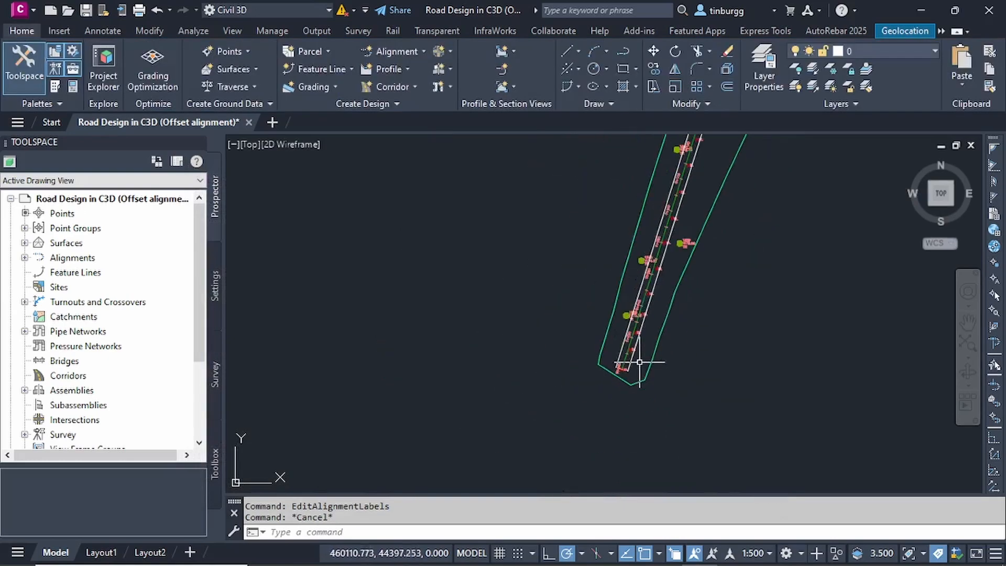
pyautogui.scroll(5, 618, 378)
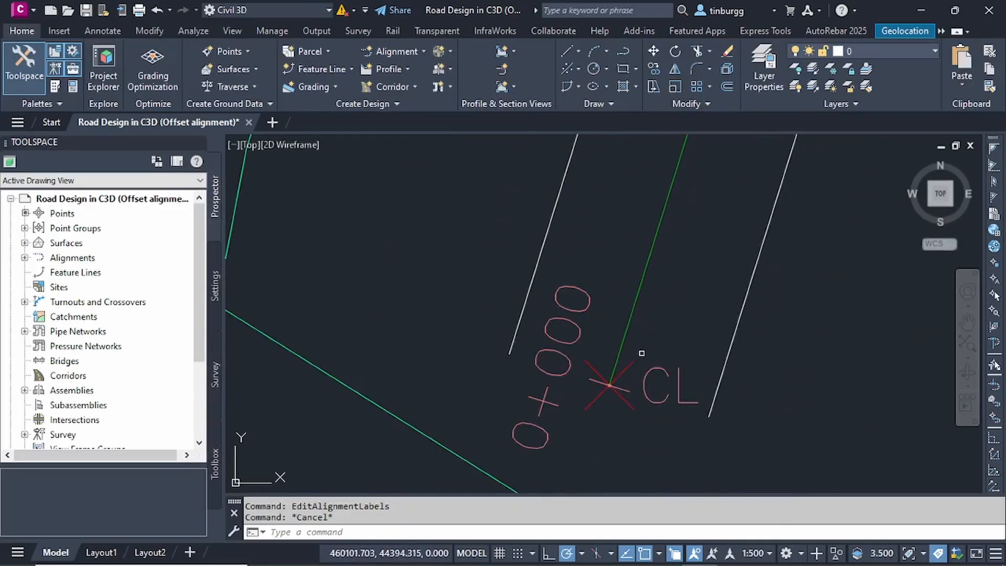
pyautogui.scroll(-2, 644, 338)
pyautogui.scroll(-3, 642, 338)
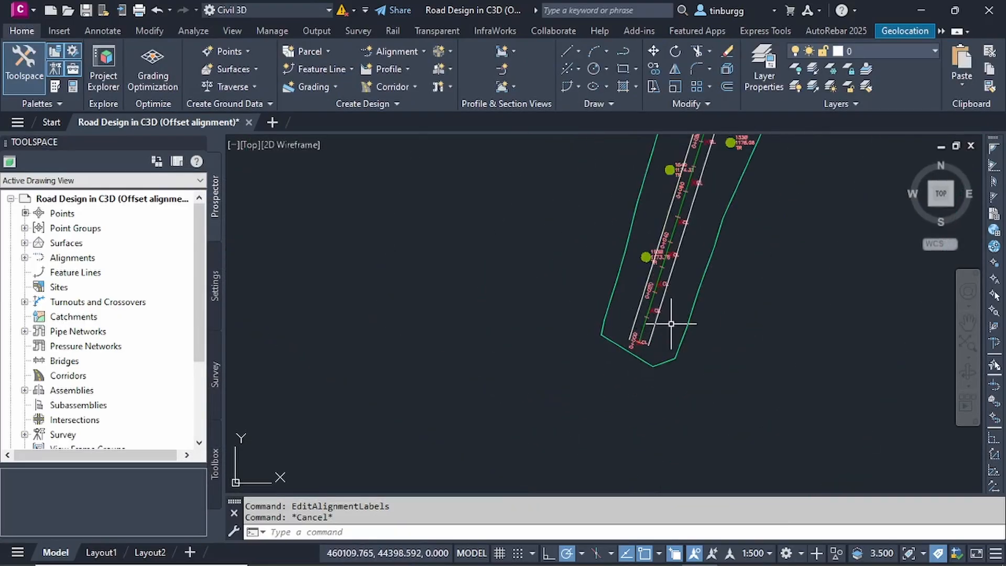
pyautogui.moveTo(710, 289); pyautogui.dragTo(577, 438, button='middle')
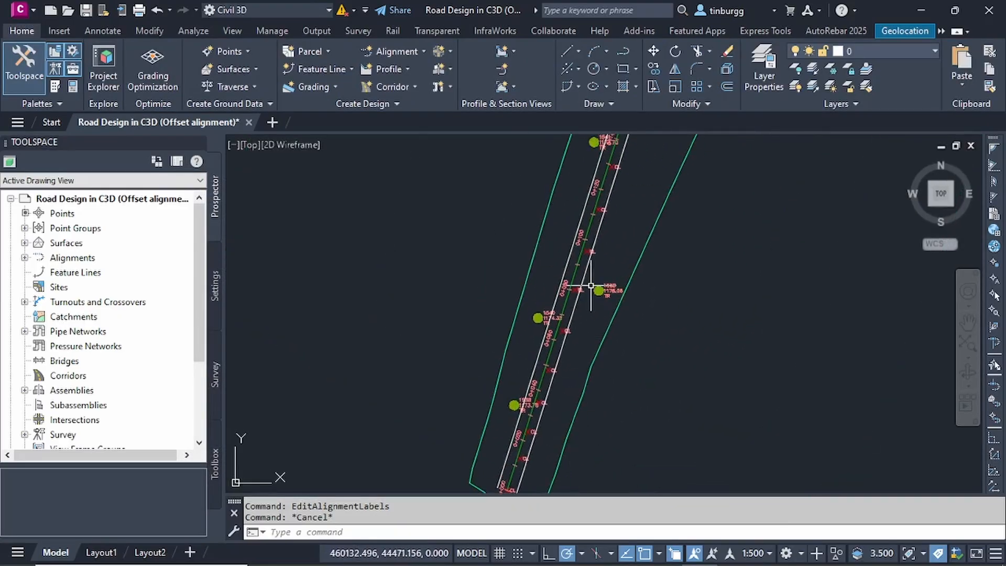
pyautogui.scroll(-3, 838, 346)
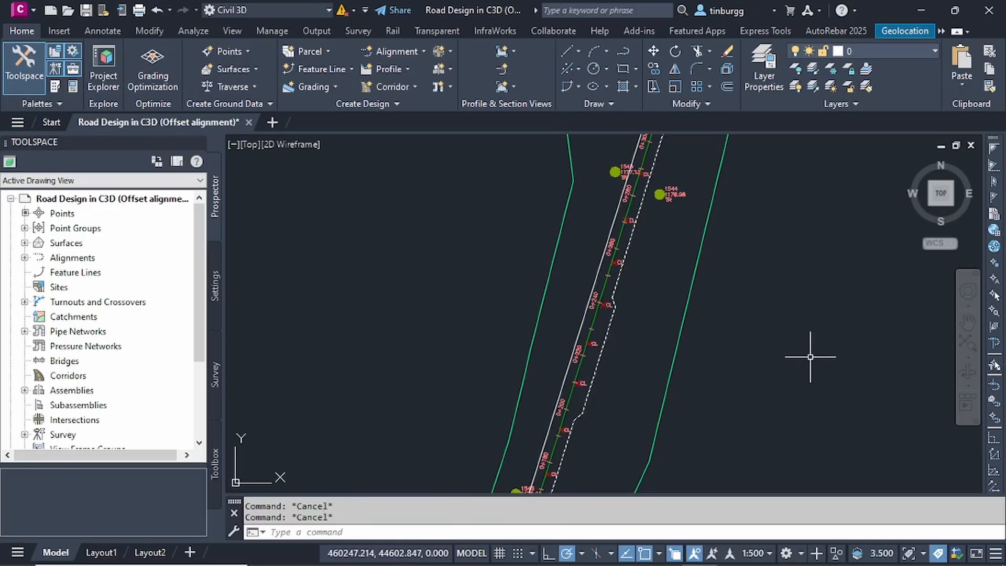
pyautogui.scroll(-2, 809, 348)
pyautogui.scroll(3, 775, 328)
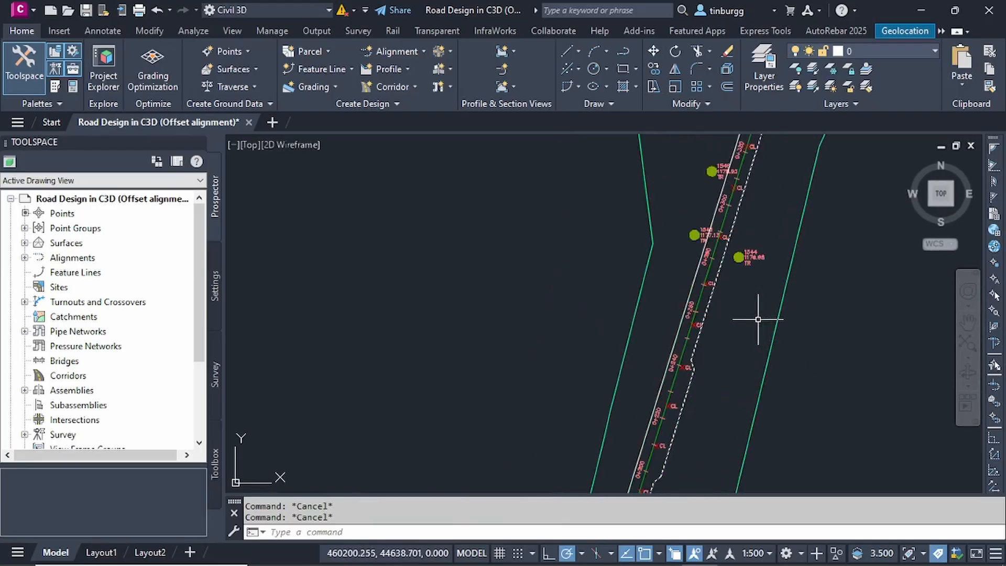
pyautogui.scroll(2, 717, 336)
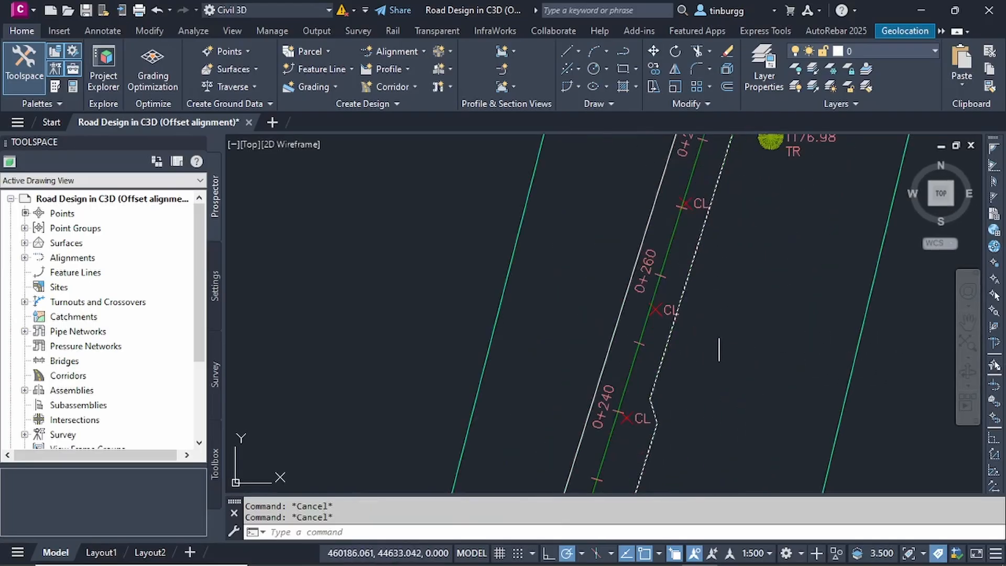
# Save the drawing and view the overall road alignment
pyautogui.scroll(-3, 716, 333)
pyautogui.hotkey('ctrl', 's')
pyautogui.scroll(-3, 721, 311)
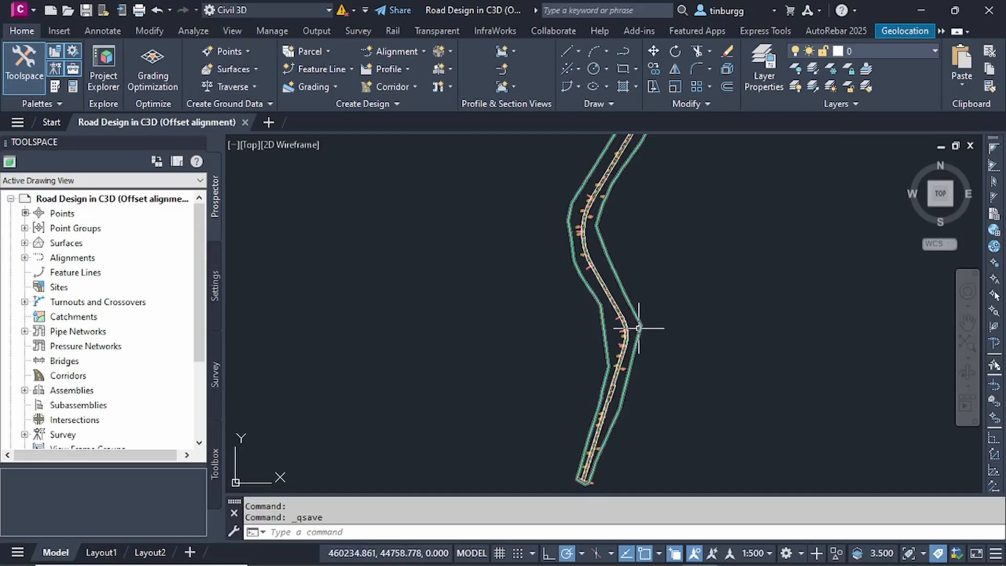
pyautogui.scroll(3, 638, 328)
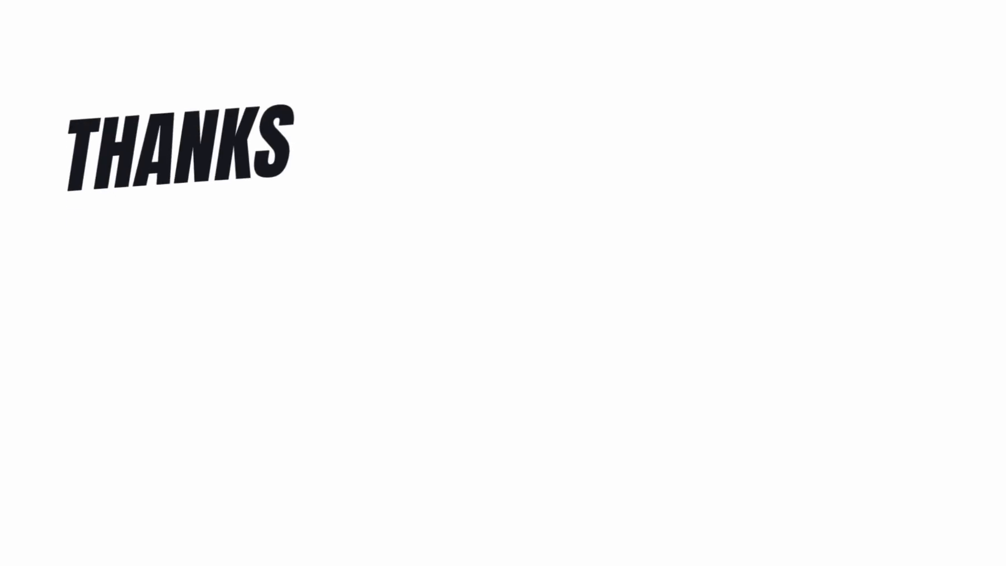